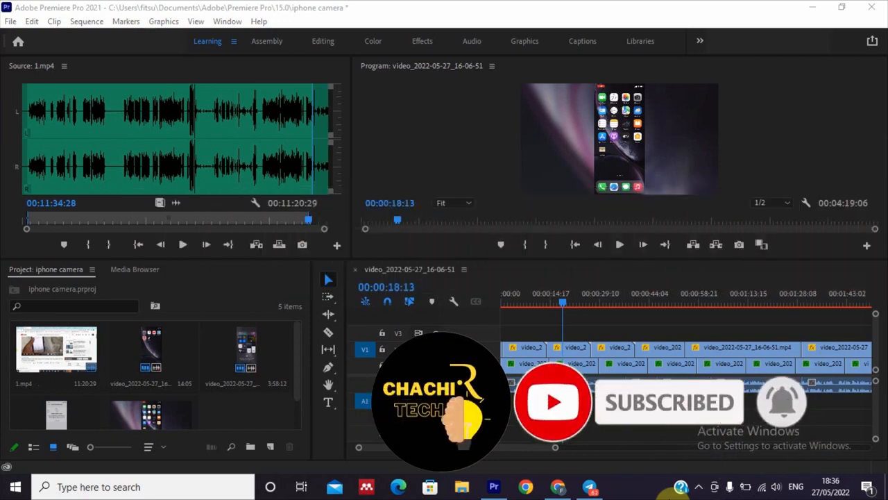
pyautogui.click(774, 130)
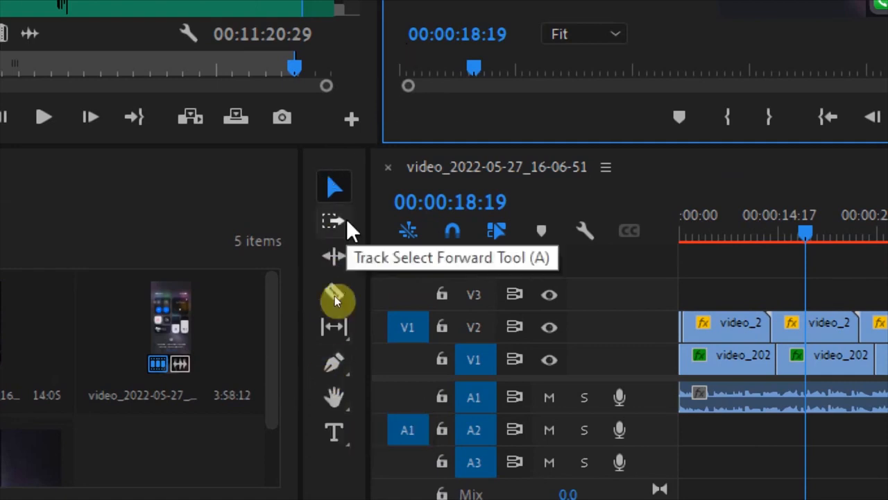
pyautogui.press('ctrl')
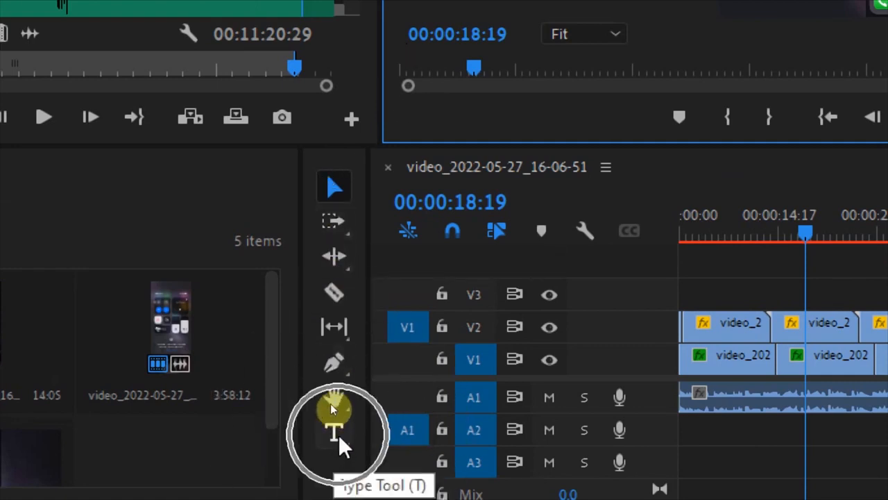
pyautogui.press('ctrl')
pyautogui.press('ctrl')
pyautogui.press('ctrl')
pyautogui.press('ctrl')
pyautogui.press('ctrl')
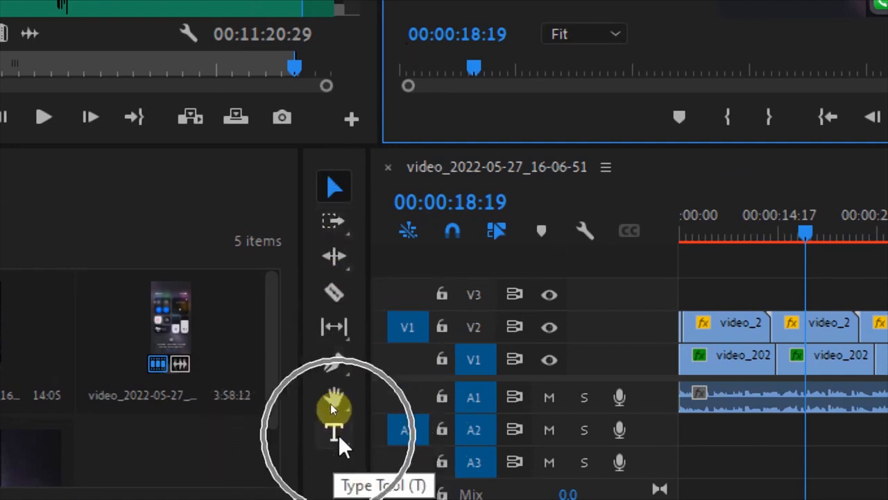
pyautogui.press('ctrl')
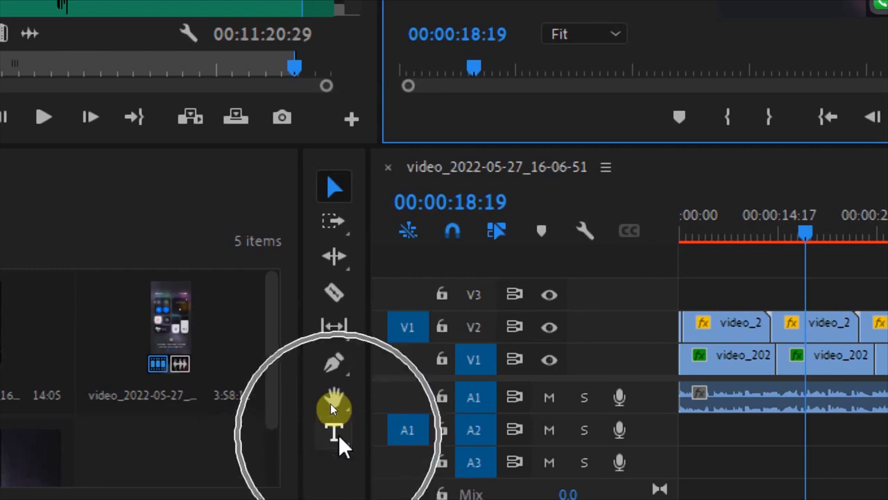
# Add a text layer reading "Chahci Tech Review" over the video frame at 00:00:18:19 and move it into the frame's right half
pyautogui.click(339, 434)
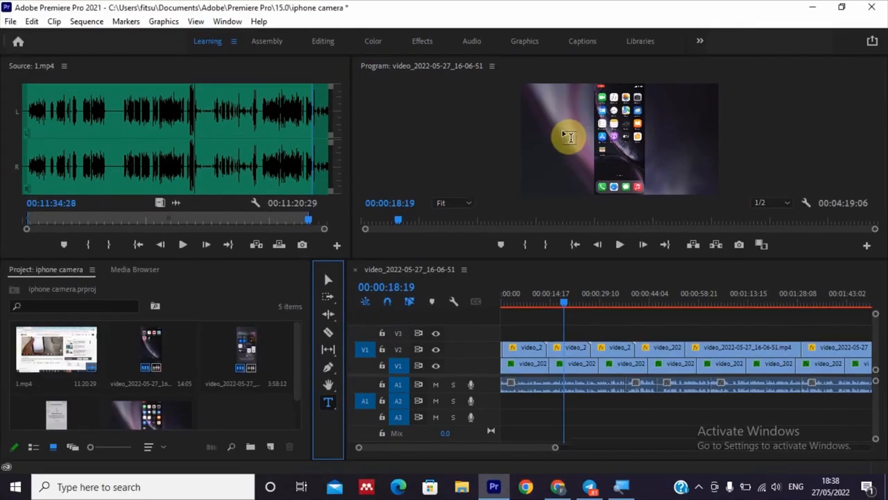
pyautogui.click(566, 134)
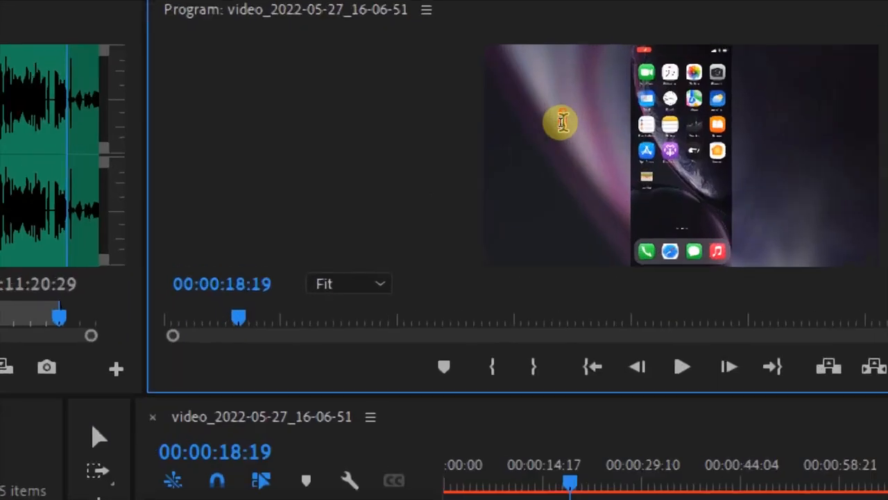
pyautogui.click(560, 120)
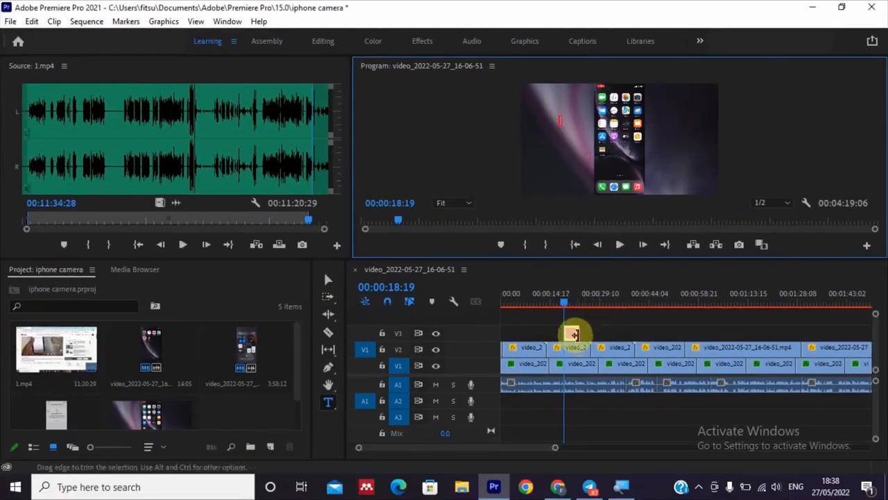
pyautogui.press('ctrl')
pyautogui.press('ctrl')
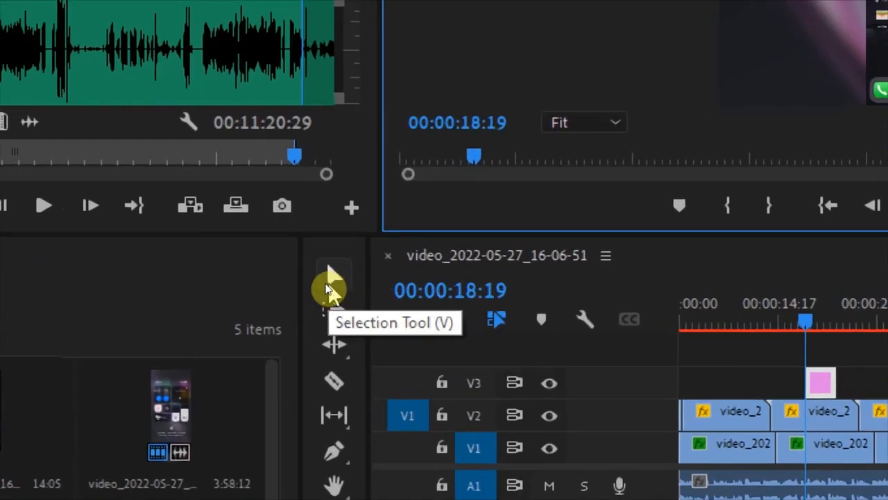
pyautogui.click(328, 285)
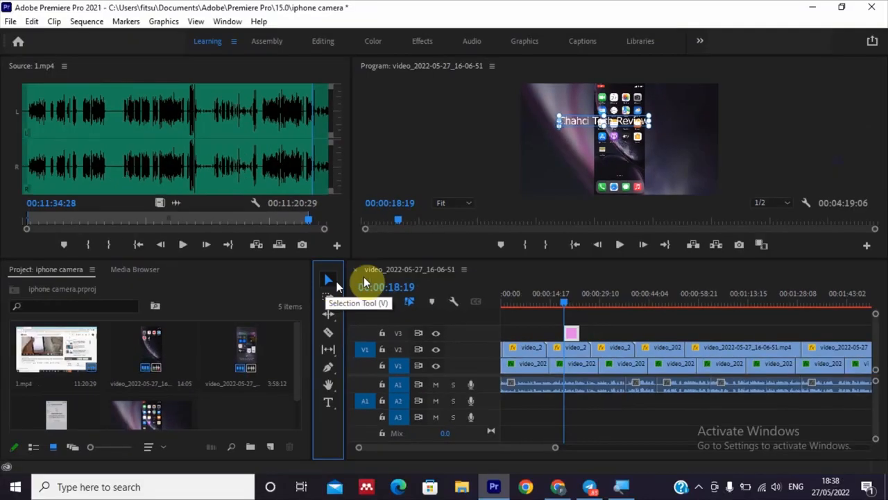
pyautogui.moveTo(596, 124); pyautogui.dragTo(666, 138)
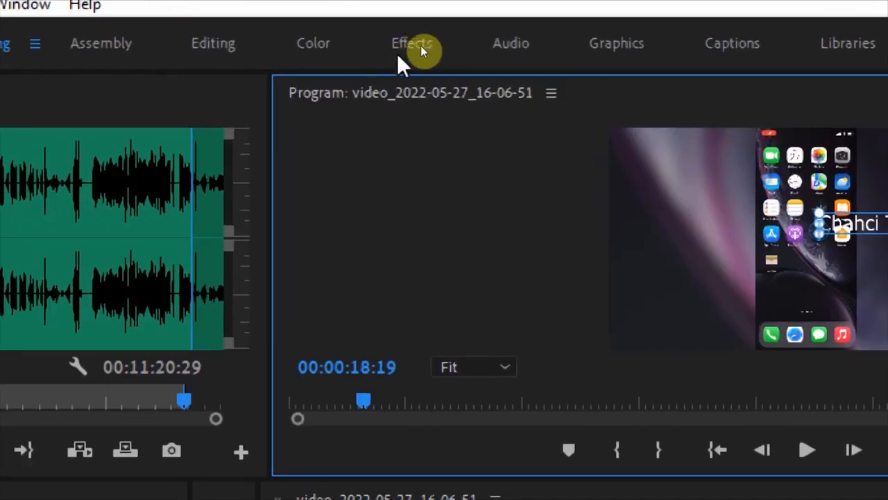
# Switch to the Graphics workspace and open the "Chahci Tech Review" text layer's properties for editing
pyautogui.click(619, 45)
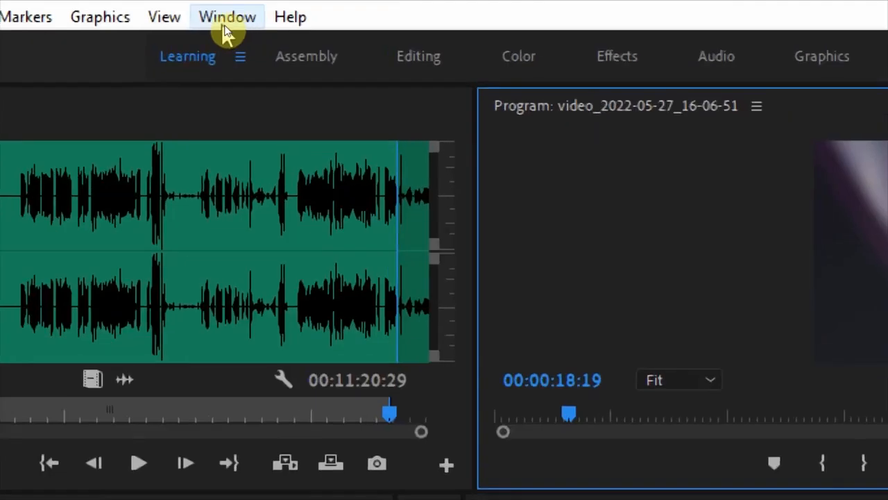
pyautogui.click(225, 28)
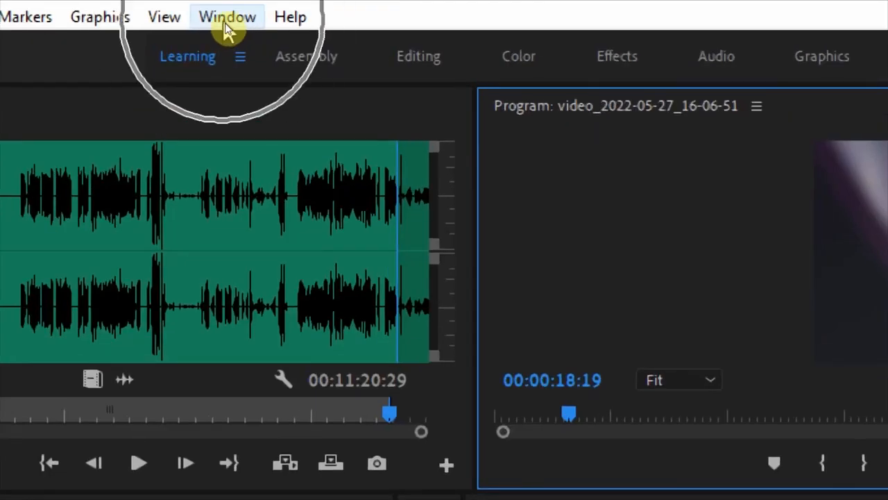
pyautogui.moveTo(451, 47)
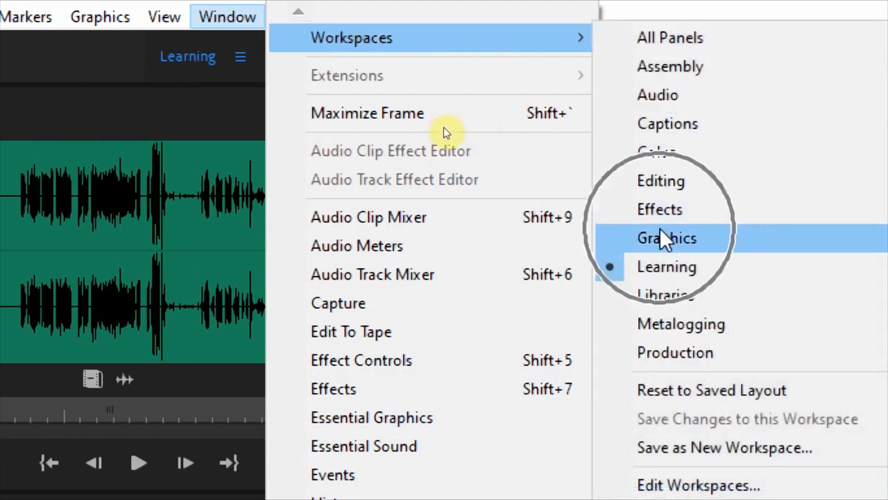
pyautogui.click(676, 243)
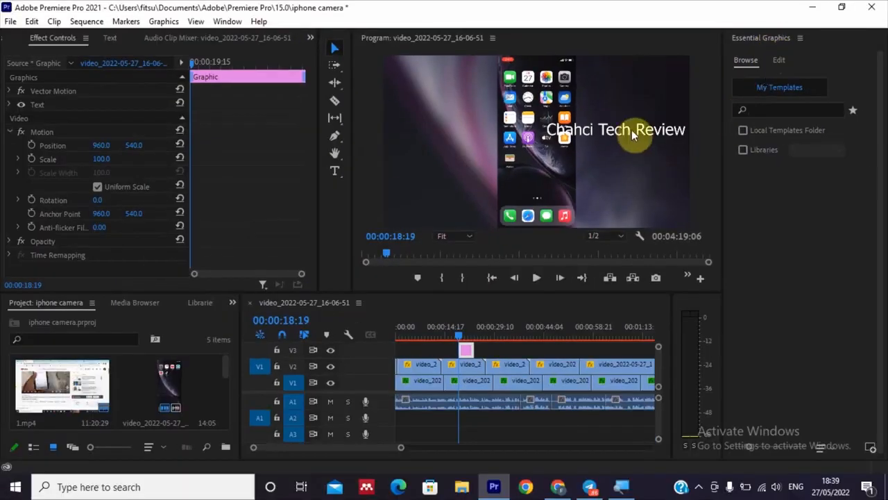
pyautogui.click(628, 133)
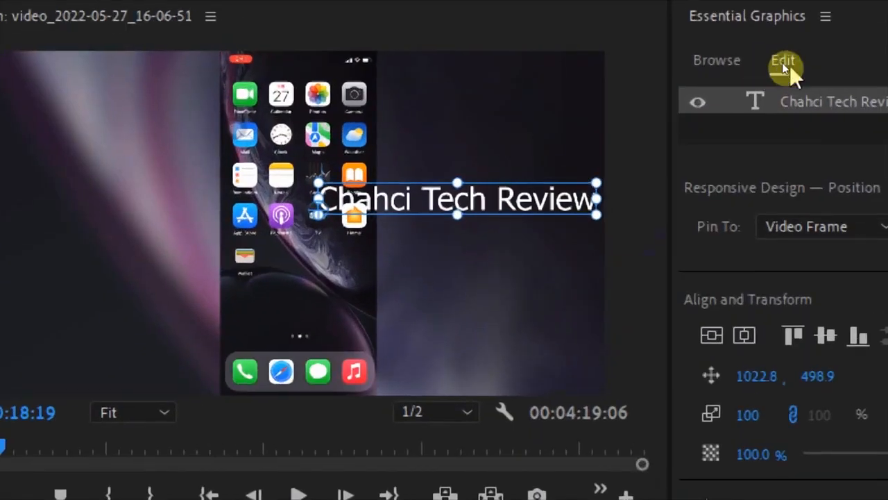
pyautogui.click(780, 61)
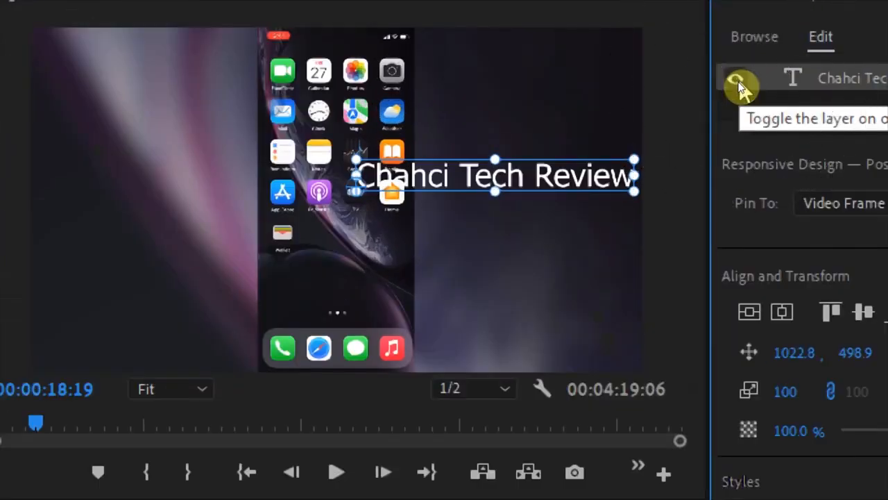
# Turn the text layer's visibility off and back on
pyautogui.press('ctrl')
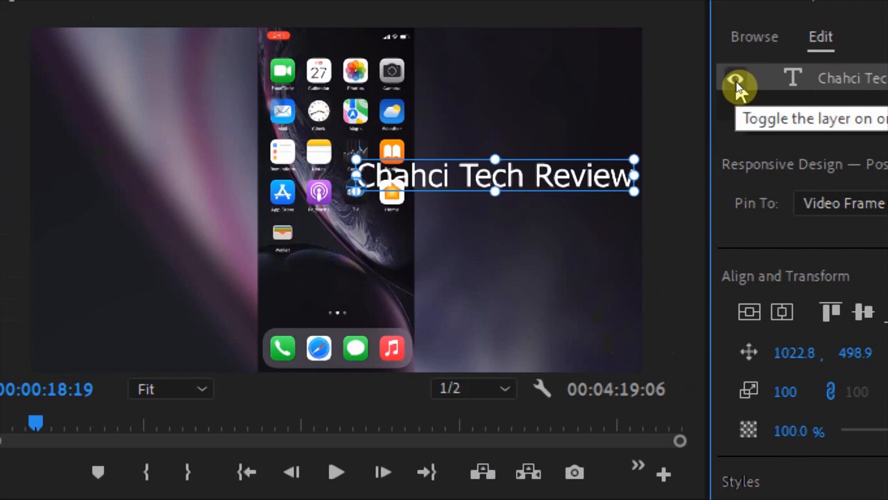
pyautogui.click(735, 80)
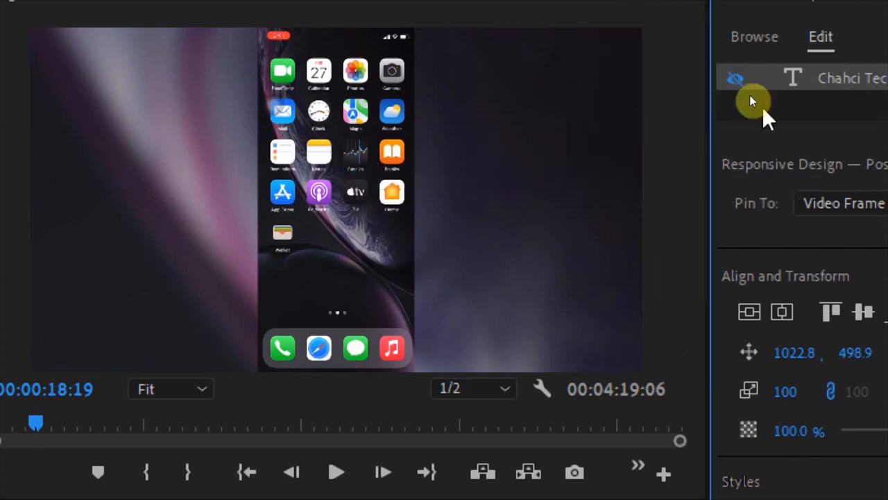
pyautogui.press('ctrl')
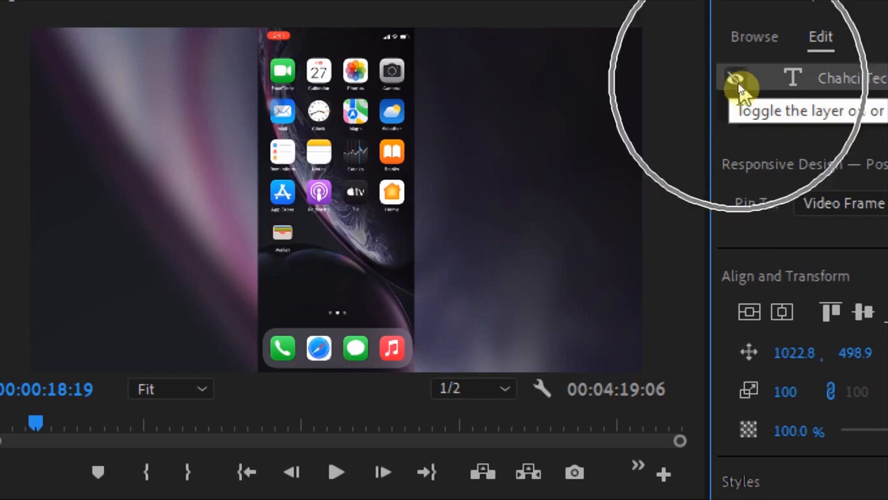
pyautogui.click(736, 82)
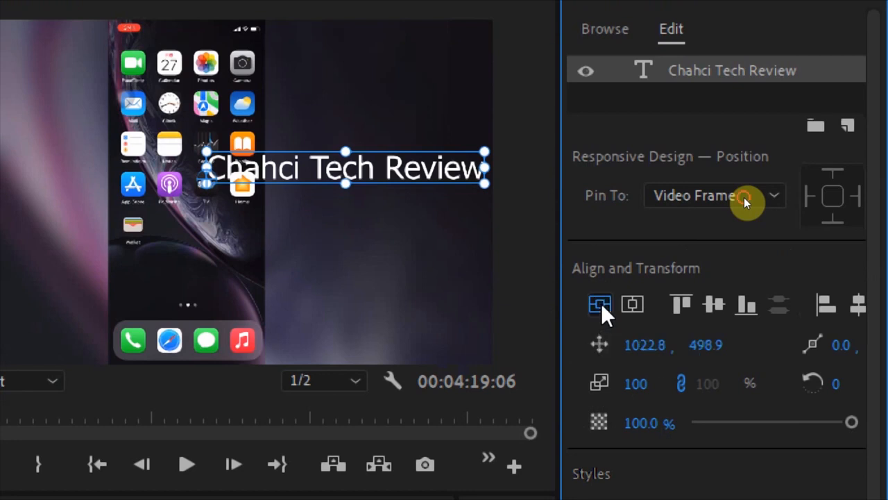
# Center the text vertically and horizontally in the video frame and adjust its horizontal position to 521.3
pyautogui.click(601, 305)
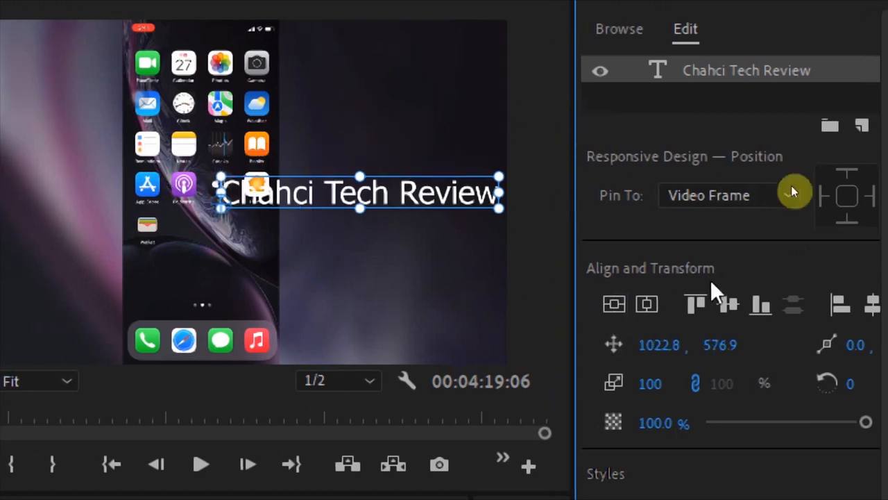
pyautogui.click(647, 304)
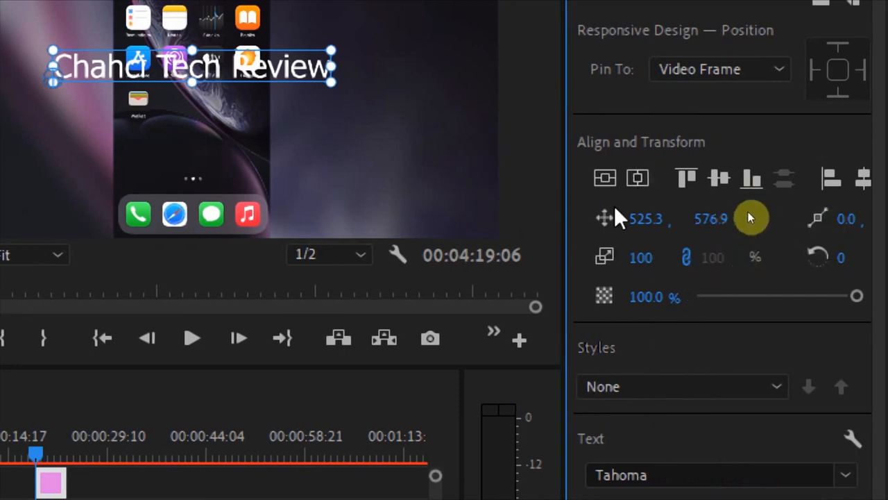
pyautogui.moveTo(645, 221)
pyautogui.mouseDown()
pyautogui.moveTo(693, 224)
pyautogui.moveTo(629, 224)
pyautogui.moveTo(690, 221)
pyautogui.moveTo(659, 219)
pyautogui.mouseUp()
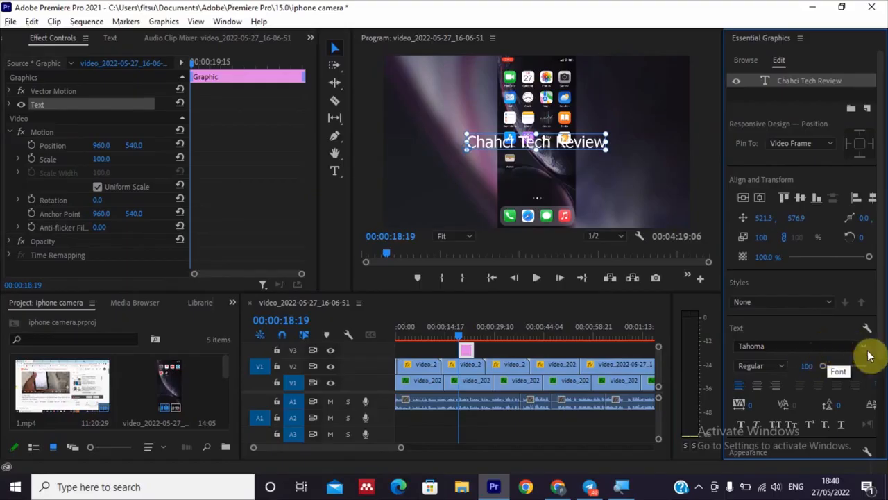
# Change the font of the whole "Chahci Tech Review" text to Verdana and leave text editing
pyautogui.click(572, 143)
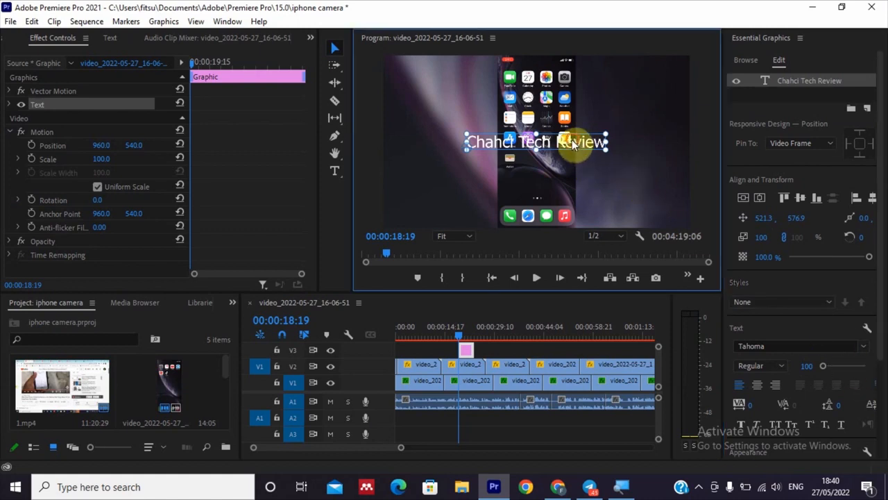
pyautogui.doubleClick(553, 146)
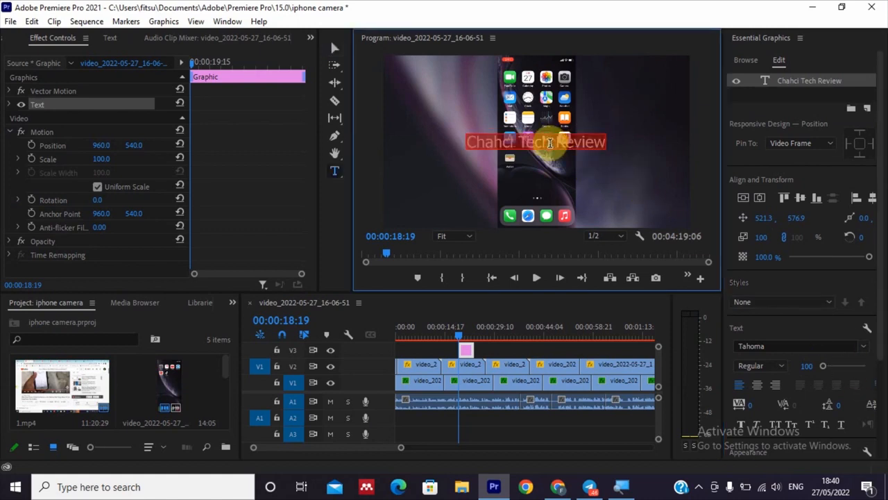
pyautogui.click(865, 352)
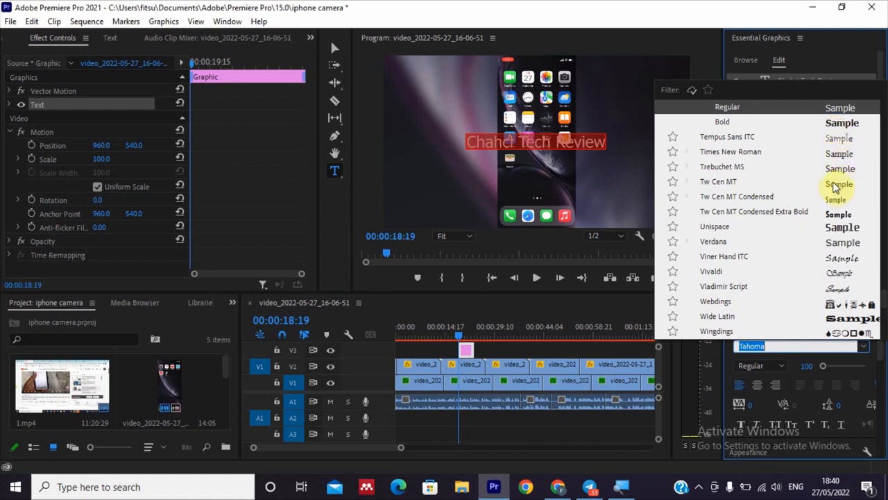
pyautogui.scroll(-2, 836, 186)
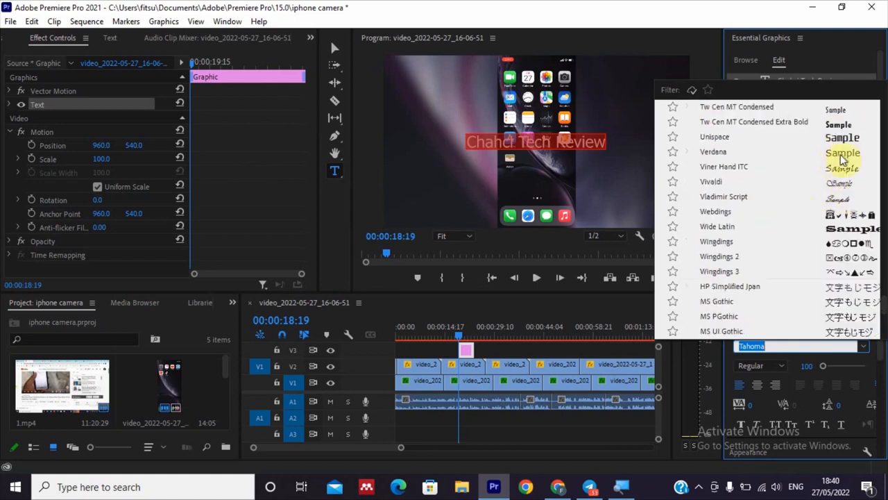
pyautogui.press('Escape')
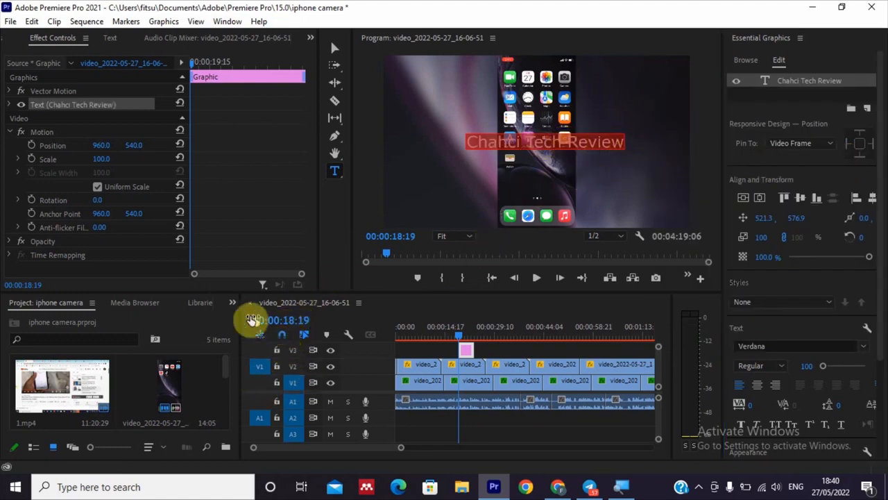
pyautogui.click(335, 48)
pyautogui.click(611, 168)
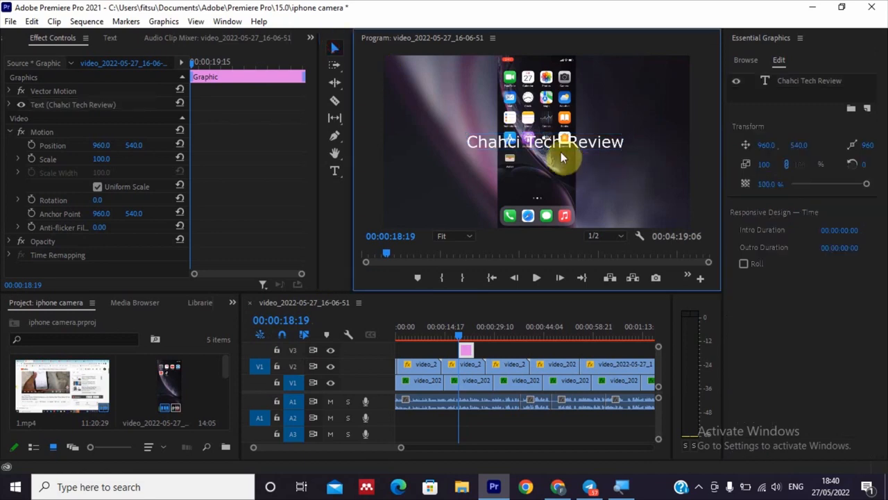
# Reduce the font size of the "Chahci Tech Review" text layer to 78
pyautogui.click(799, 83)
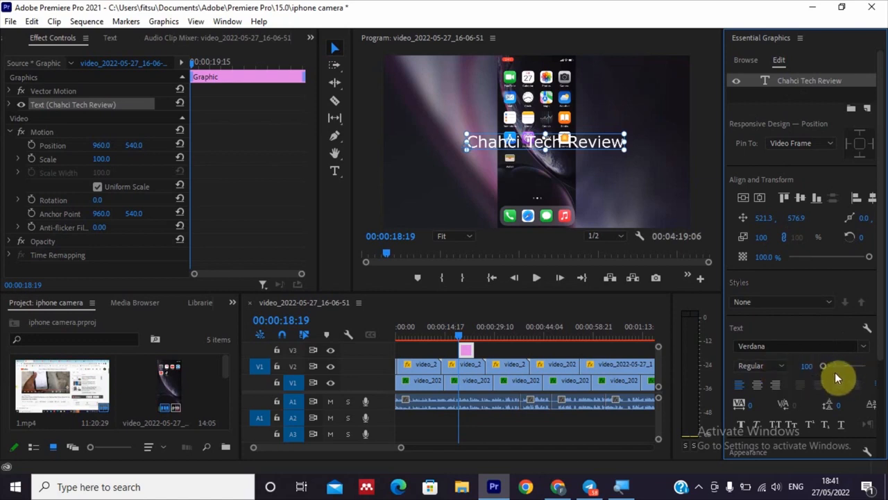
pyautogui.moveTo(814, 366); pyautogui.dragTo(798, 375)
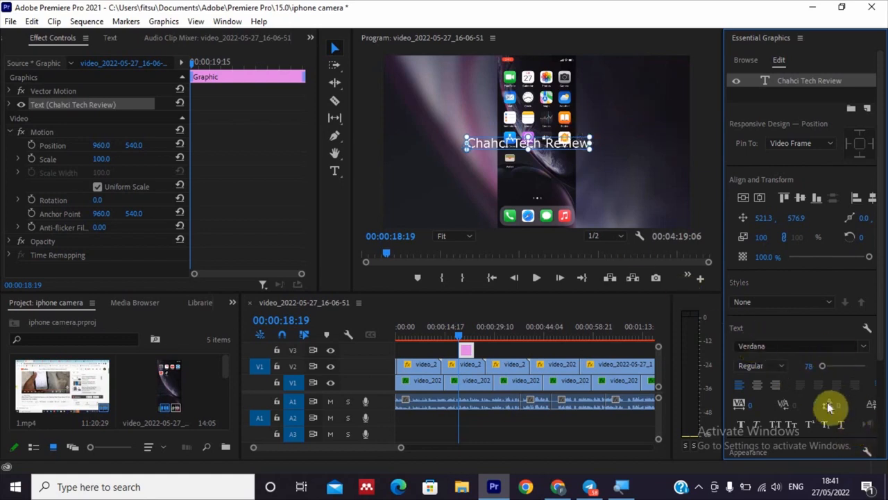
pyautogui.press('ctrl')
pyautogui.press('ctrl')
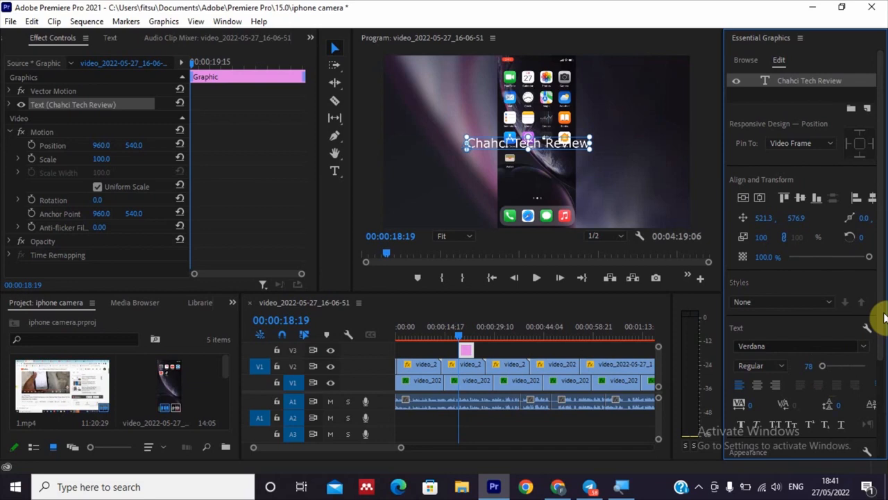
# Try right alignment on the text and set its paragraph alignment to center
pyautogui.moveTo(880, 311); pyautogui.dragTo(879, 410)
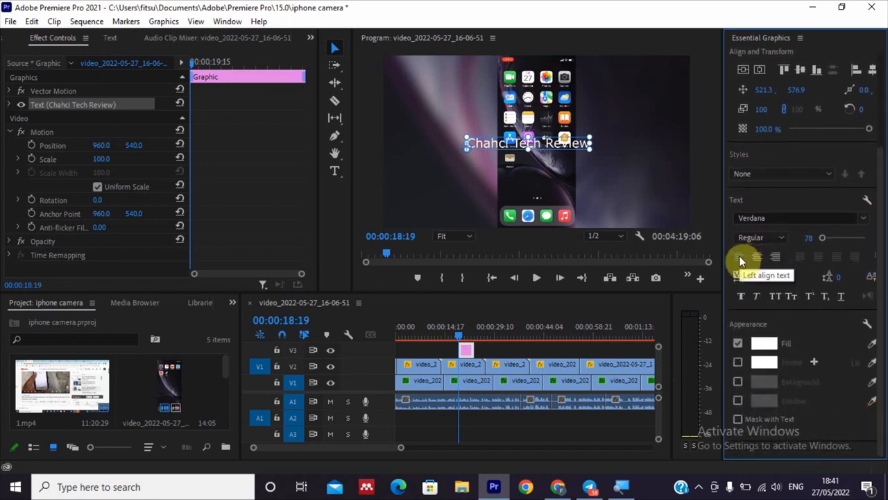
pyautogui.click(758, 258)
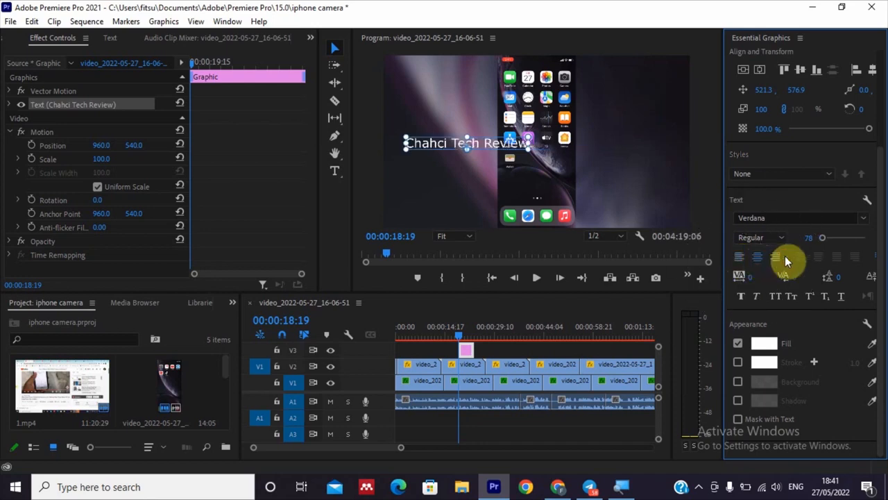
pyautogui.click(777, 258)
pyautogui.click(757, 259)
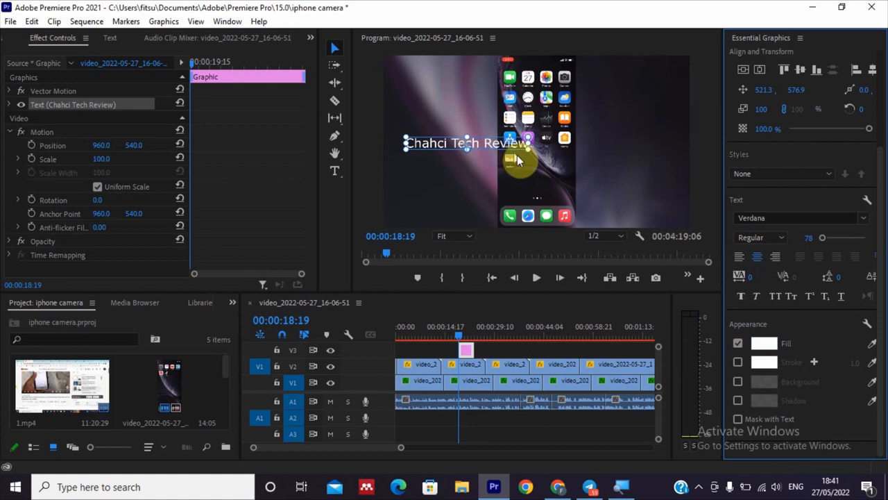
# Set the "Chahci Tech Review" text's fill colour to red F31010
pyautogui.click(764, 343)
pyautogui.moveTo(470, 136); pyautogui.dragTo(651, 219)
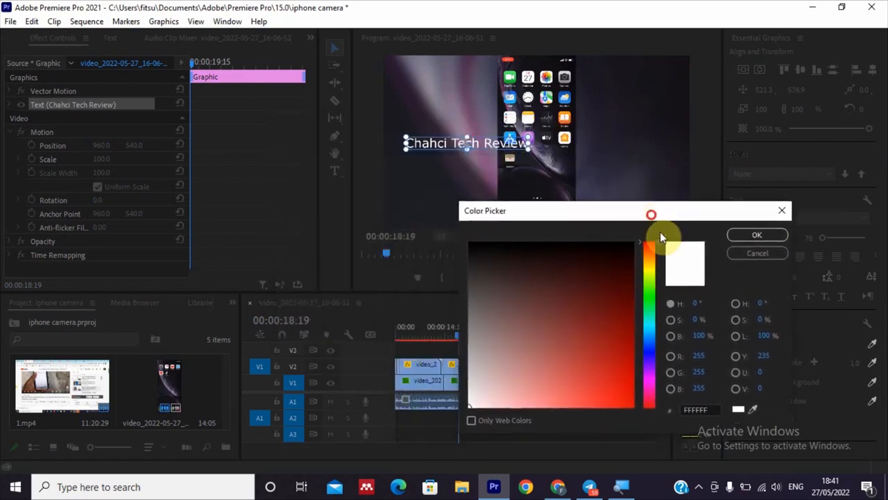
pyautogui.click(623, 401)
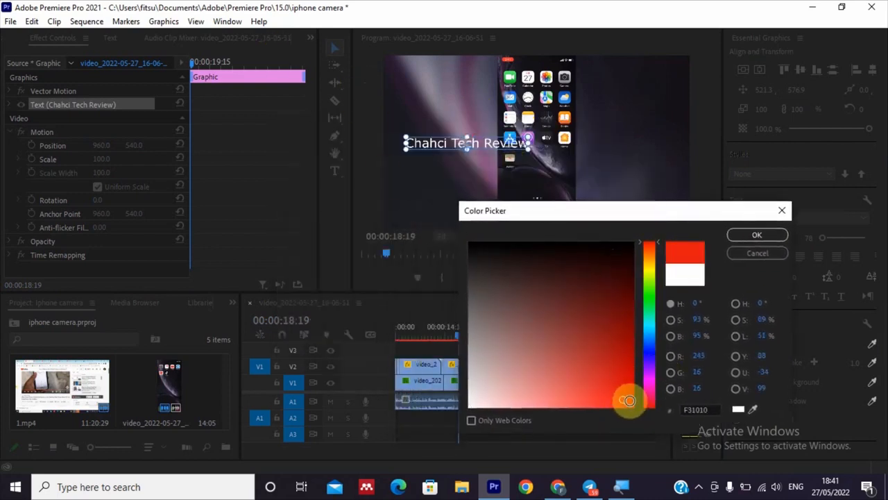
pyautogui.click(756, 234)
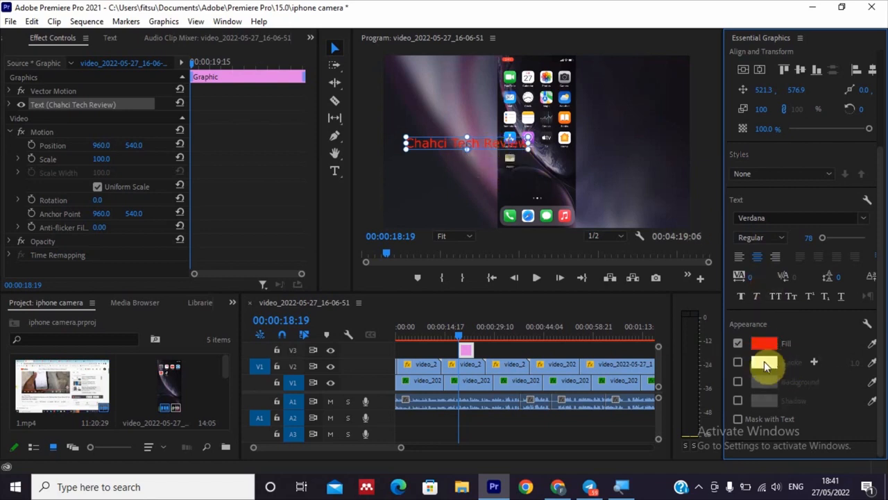
# Enable a white stroke on the text and try several widths, ending at 100
pyautogui.click(738, 362)
pyautogui.moveTo(855, 363); pyautogui.dragTo(879, 377)
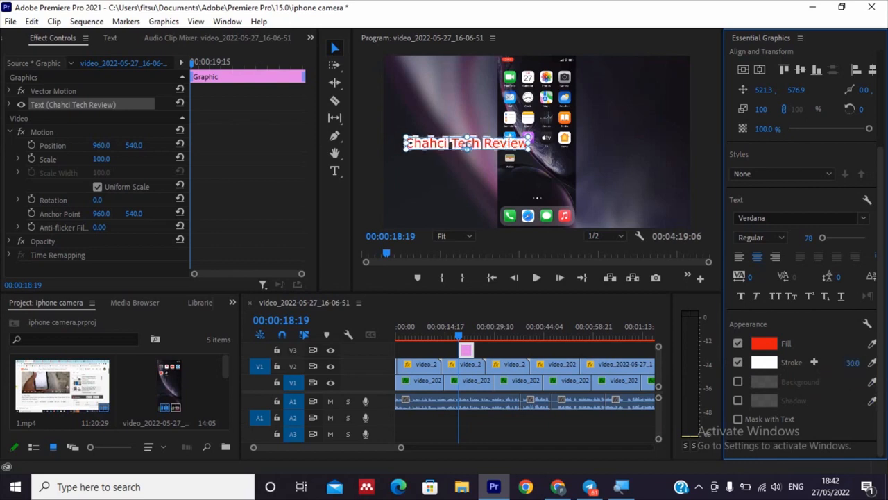
pyautogui.moveTo(853, 363); pyautogui.dragTo(868, 364)
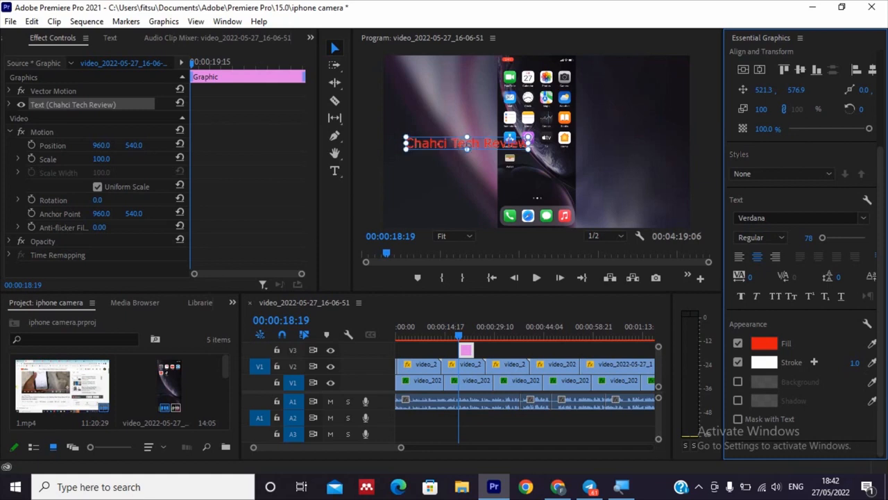
pyautogui.moveTo(853, 363); pyautogui.dragTo(859, 365)
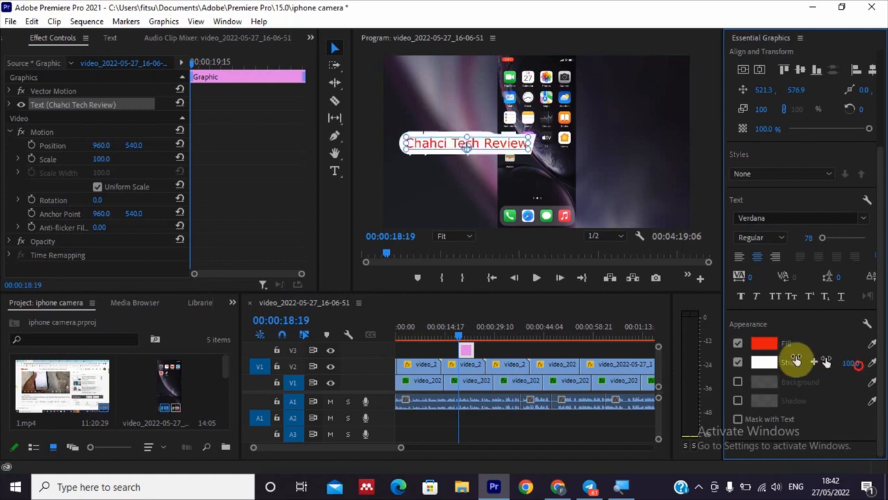
# Recolour the text's stroke to yellow and reduce its width to 61
pyautogui.click(764, 363)
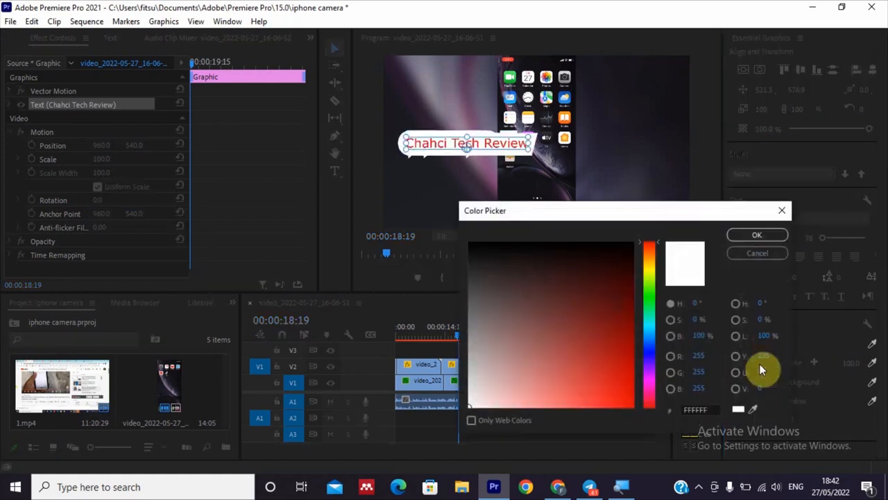
pyautogui.click(649, 266)
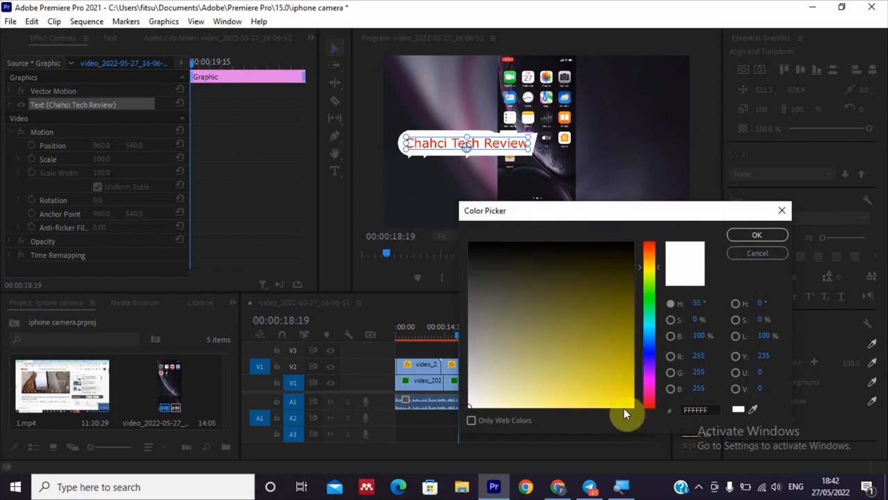
pyautogui.click(624, 396)
pyautogui.click(743, 238)
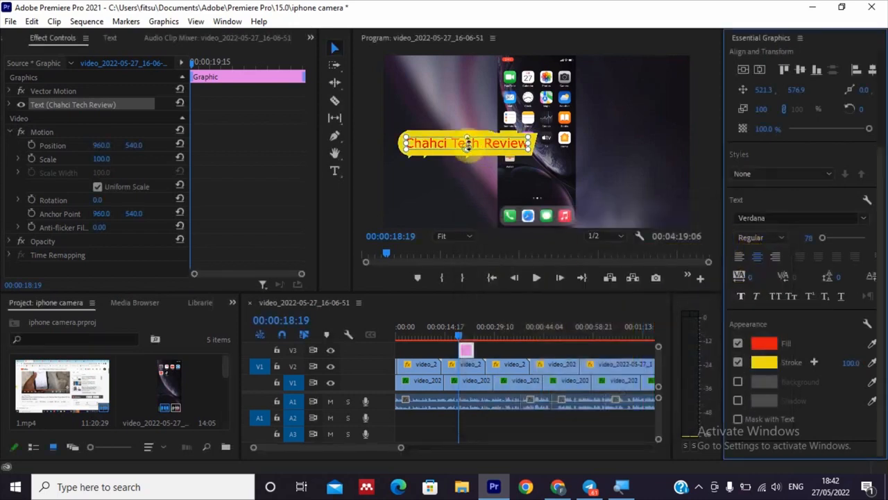
pyautogui.moveTo(854, 366); pyautogui.dragTo(865, 361)
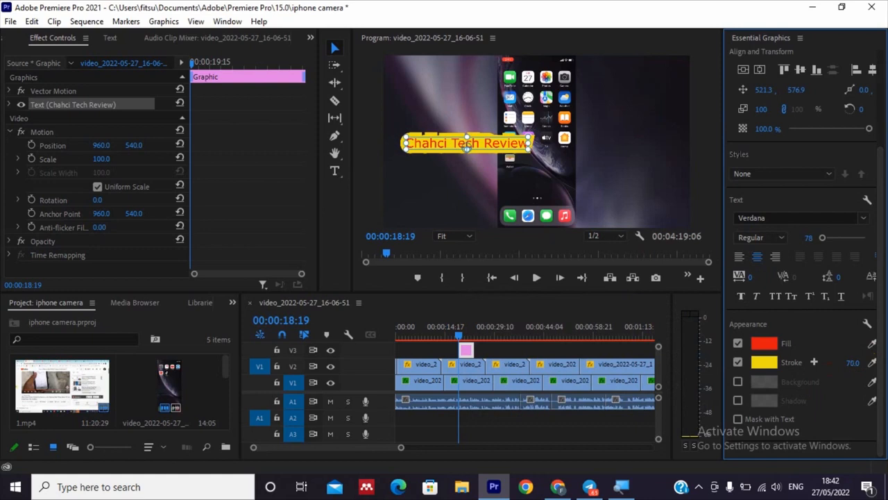
# Turn off the text's stroke and try the shadow option, switching the shadow off again
pyautogui.click(738, 362)
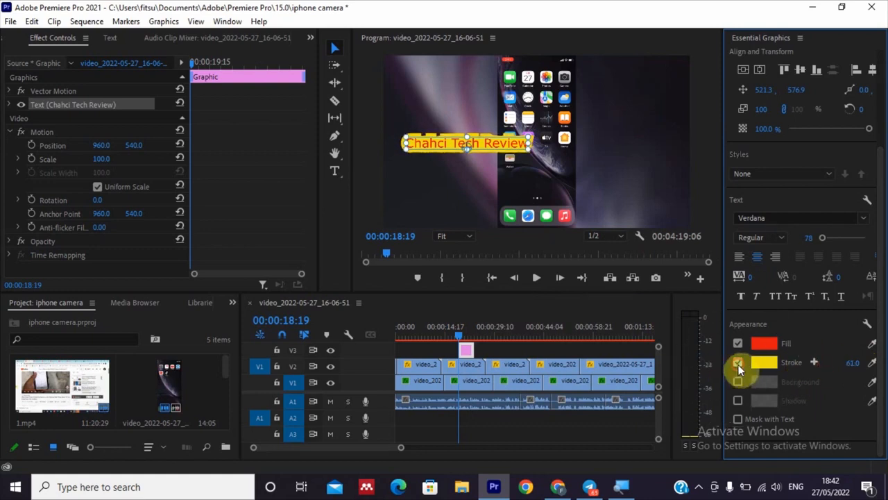
pyautogui.moveTo(883, 227); pyautogui.dragTo(879, 381)
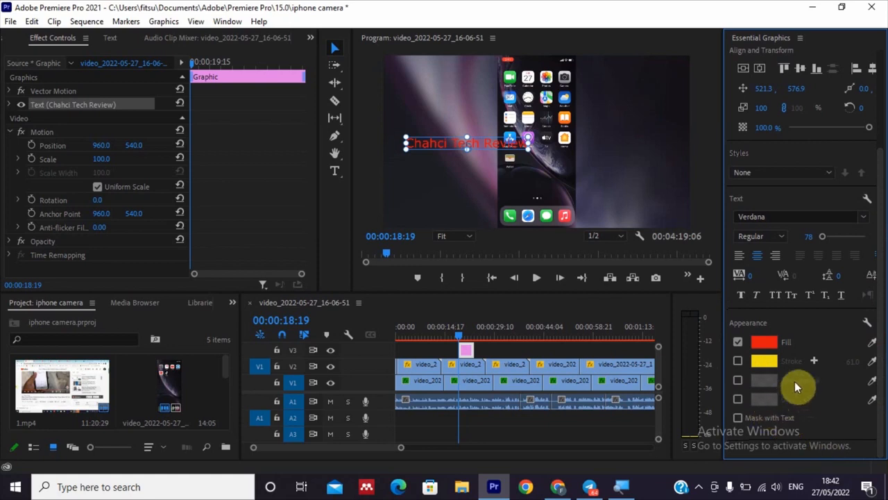
pyautogui.click(738, 401)
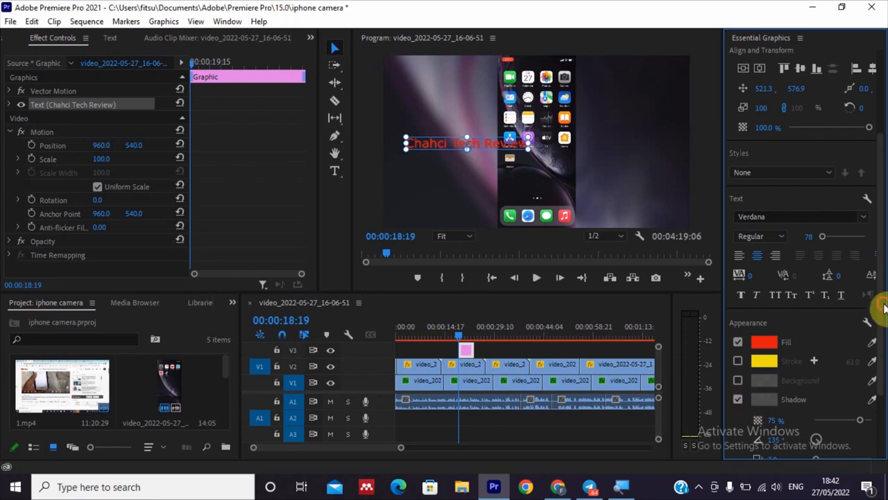
pyautogui.scroll(-3, 885, 309)
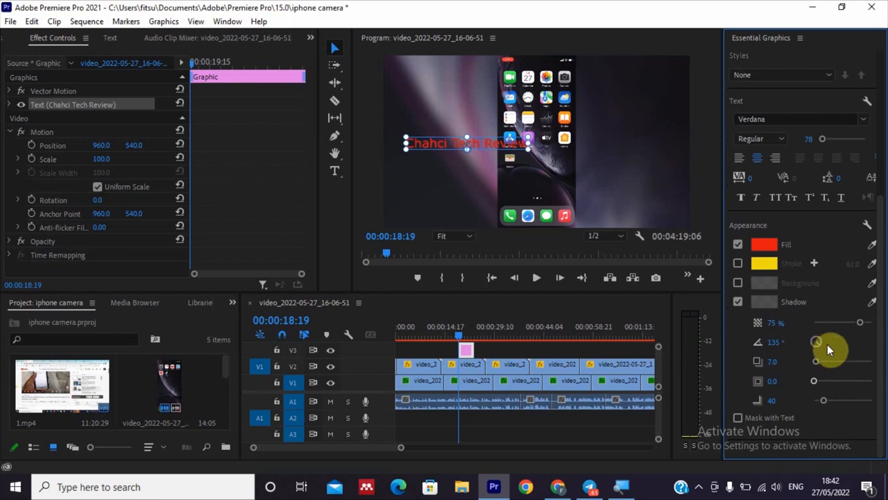
pyautogui.click(738, 304)
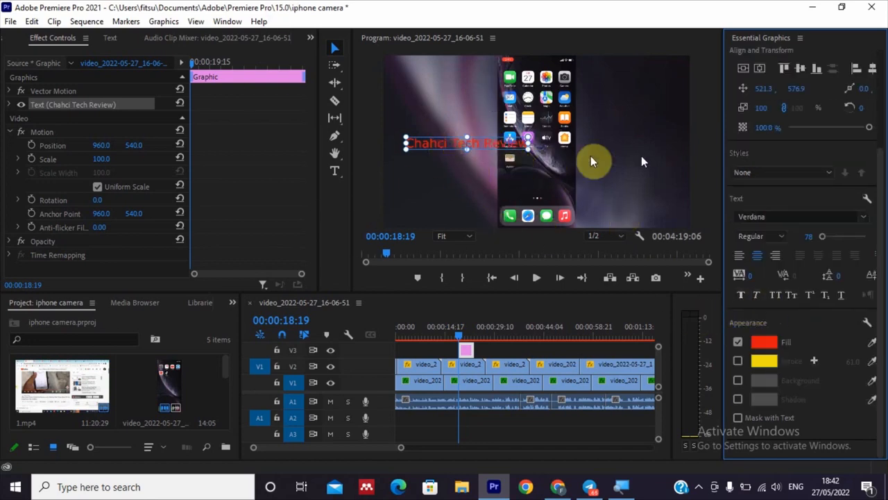
# Change the text's fill colour from red to near-white and deselect the text layer
pyautogui.moveTo(882, 222); pyautogui.dragTo(878, 118)
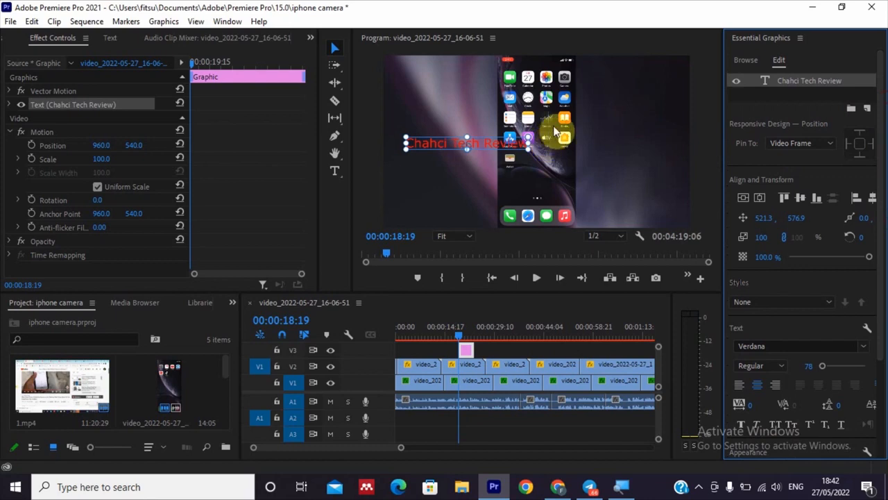
pyautogui.scroll(-1, 758, 404)
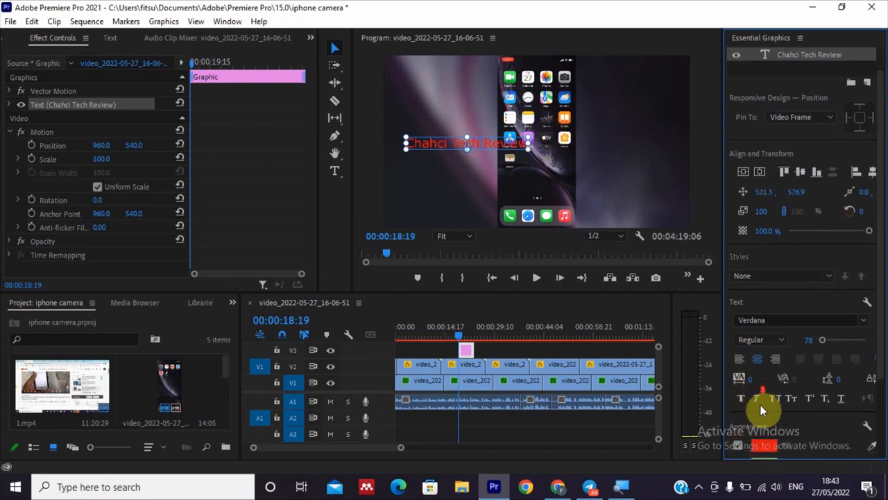
pyautogui.click(767, 445)
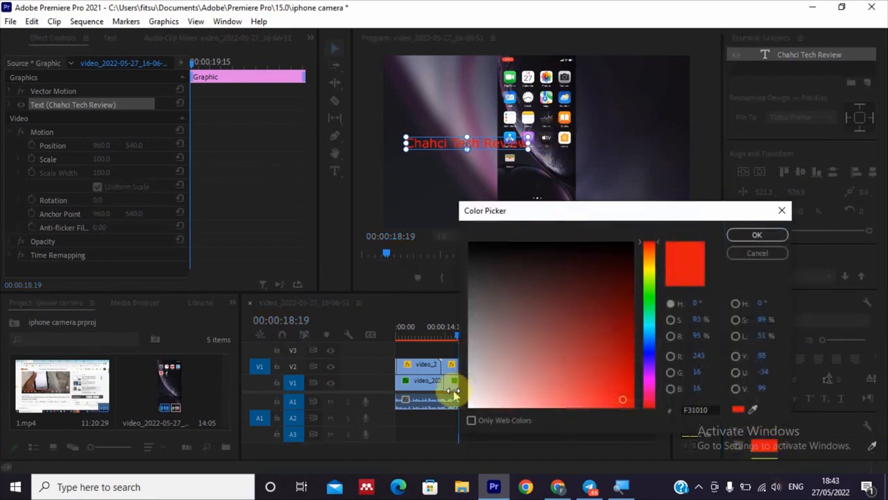
pyautogui.click(472, 400)
pyautogui.click(746, 234)
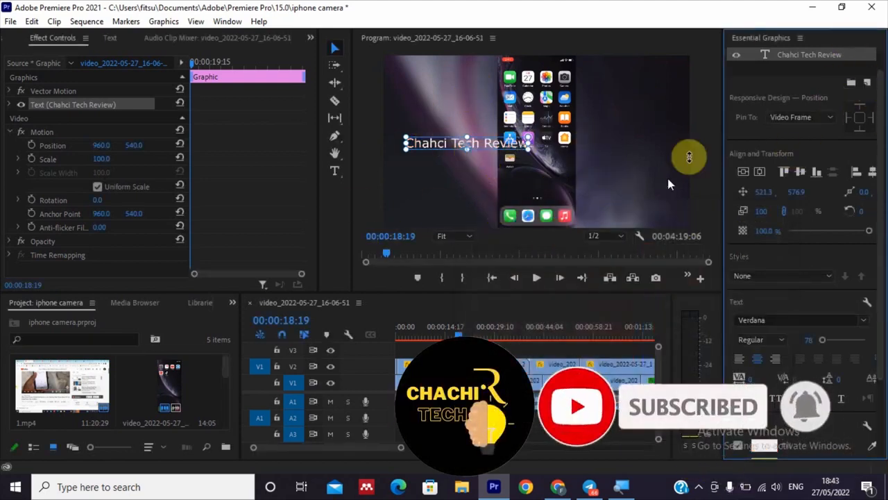
pyautogui.click(658, 142)
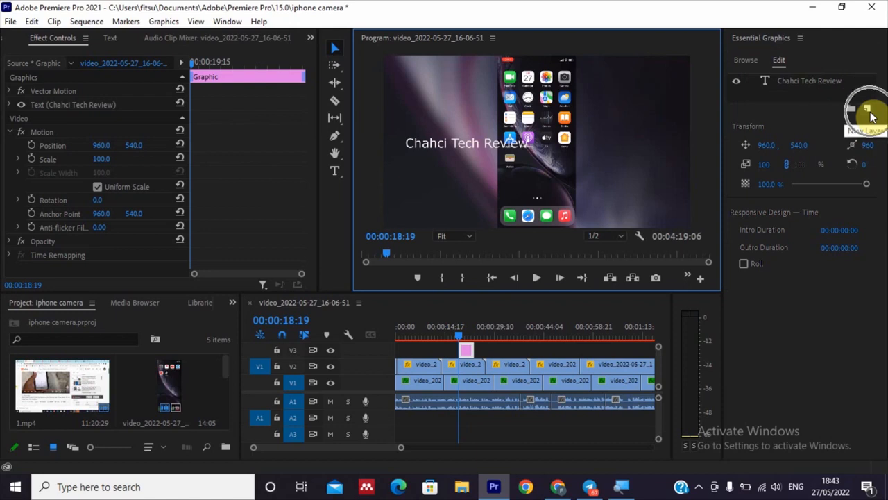
# Add a new rectangle layer to the graphic and move it over the text at about 384.8, 560.0
pyautogui.click(869, 111)
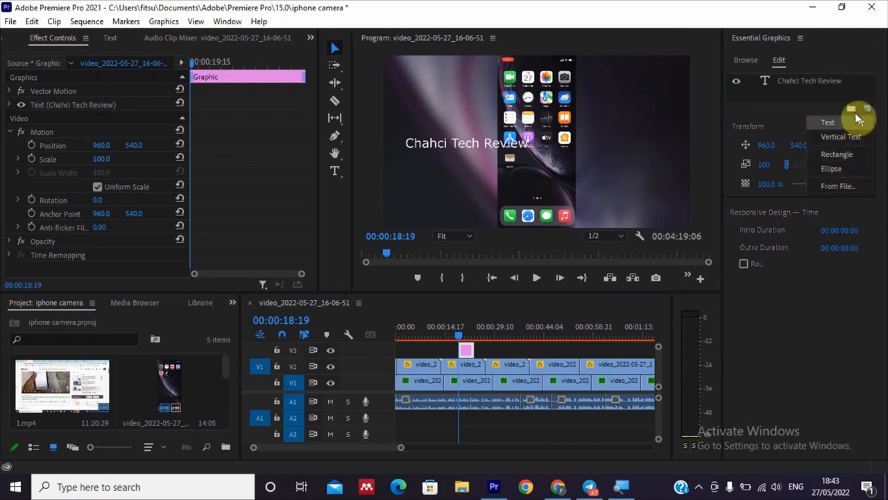
pyautogui.click(836, 158)
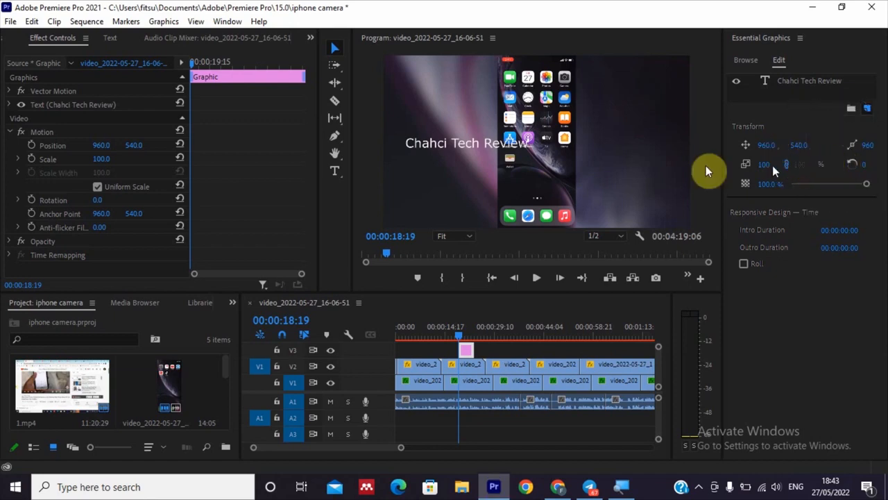
pyautogui.moveTo(544, 142); pyautogui.dragTo(451, 156)
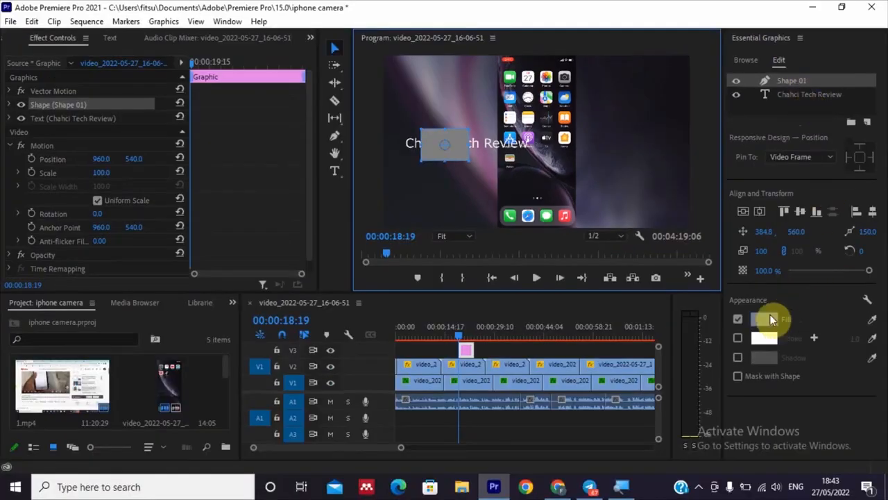
# Set the rectangle's fill to near-black 090000
pyautogui.click(771, 319)
pyautogui.click(772, 319)
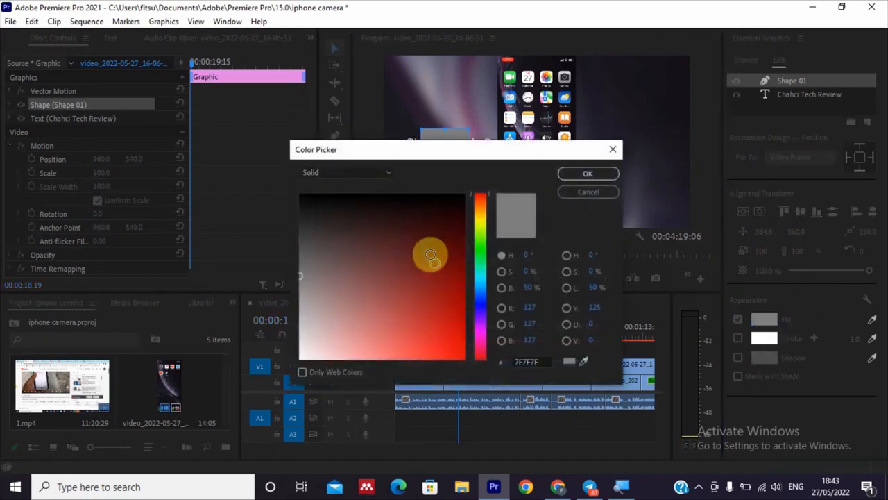
pyautogui.click(456, 201)
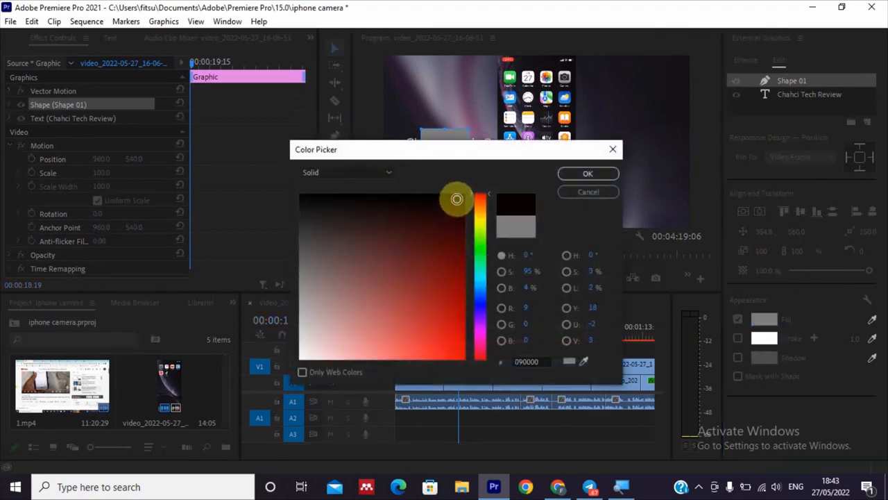
pyautogui.click(577, 174)
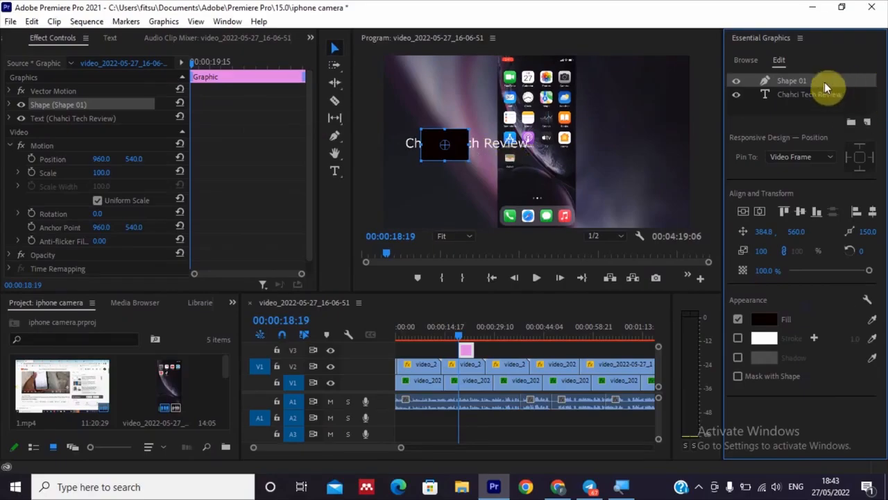
# Place the rectangle layer beneath the text layer and stretch it sideways to span the whole title as a background
pyautogui.moveTo(823, 83); pyautogui.dragTo(826, 105)
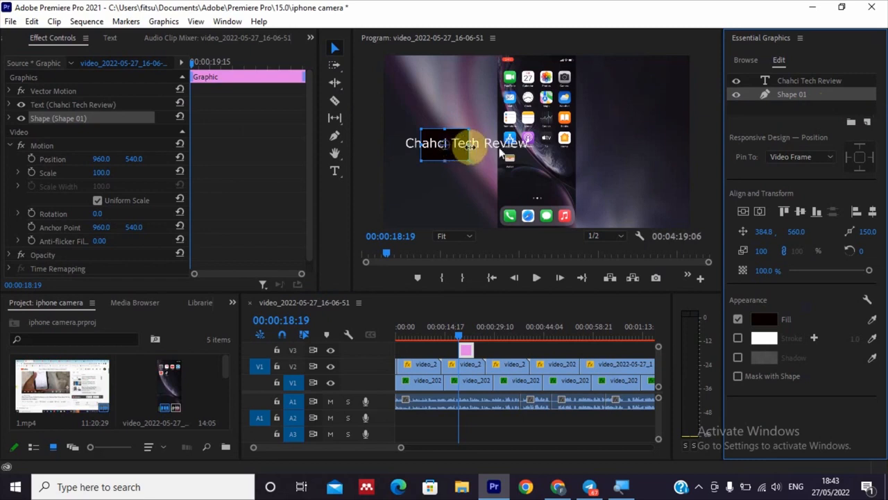
pyautogui.moveTo(470, 142); pyautogui.dragTo(536, 141)
pyautogui.moveTo(420, 142); pyautogui.dragTo(399, 140)
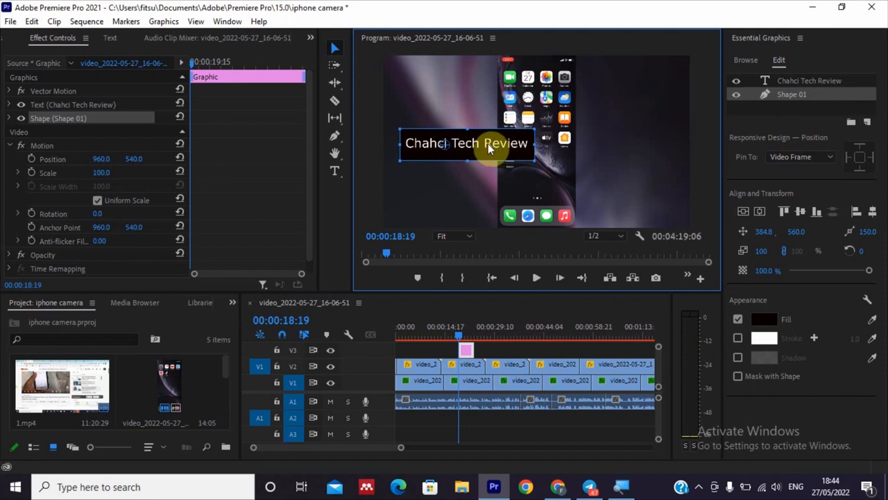
pyautogui.click(626, 166)
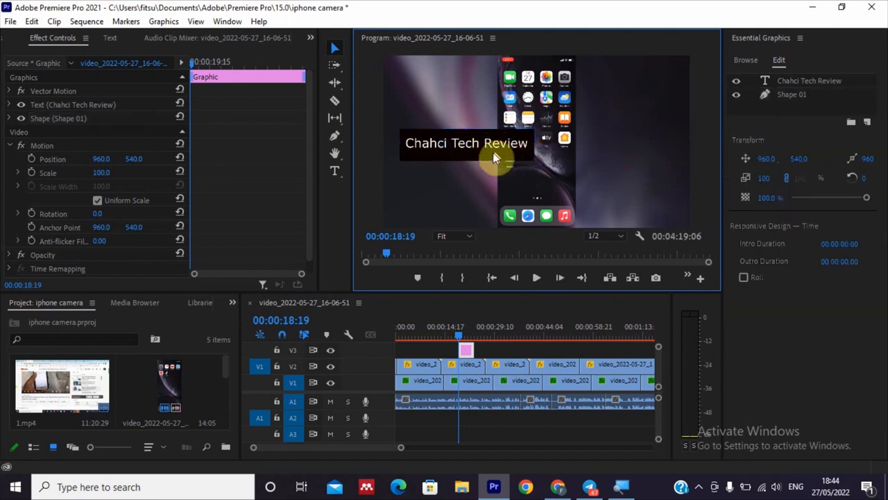
# Move the rectangle to about 323.6, 943.0 in the frame's lower-left corner and centre the title text on it
pyautogui.moveTo(492, 153); pyautogui.dragTo(493, 213)
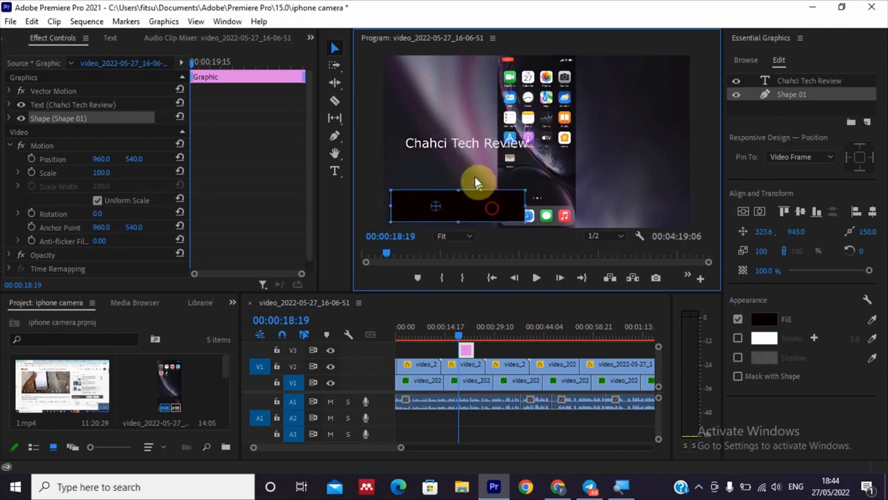
pyautogui.click(338, 49)
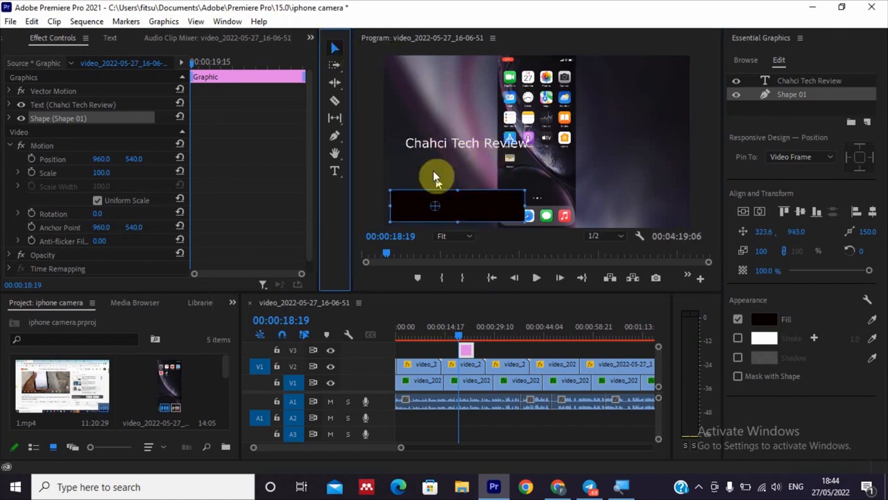
pyautogui.click(465, 147)
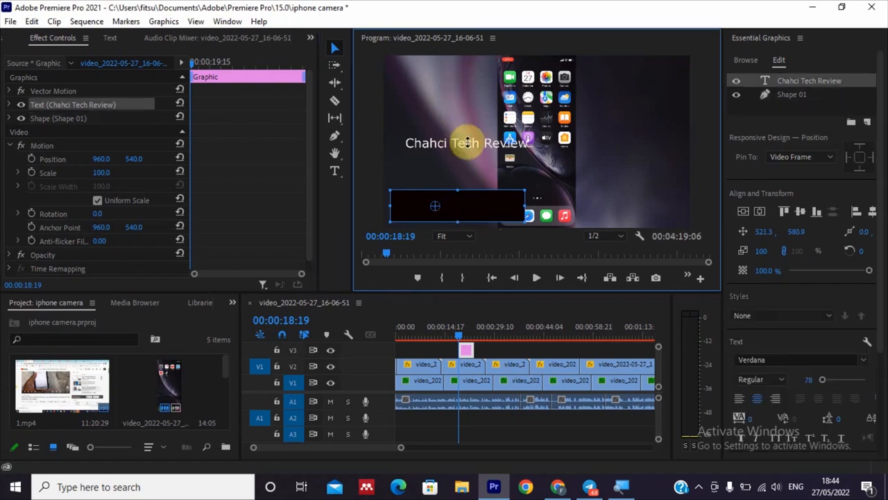
pyautogui.moveTo(450, 158); pyautogui.dragTo(440, 213)
pyautogui.moveTo(441, 207); pyautogui.dragTo(443, 208)
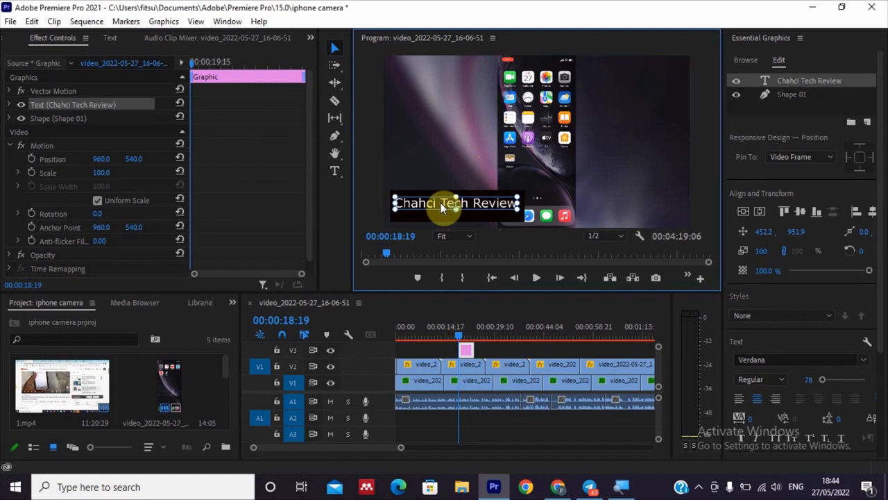
pyautogui.click(649, 161)
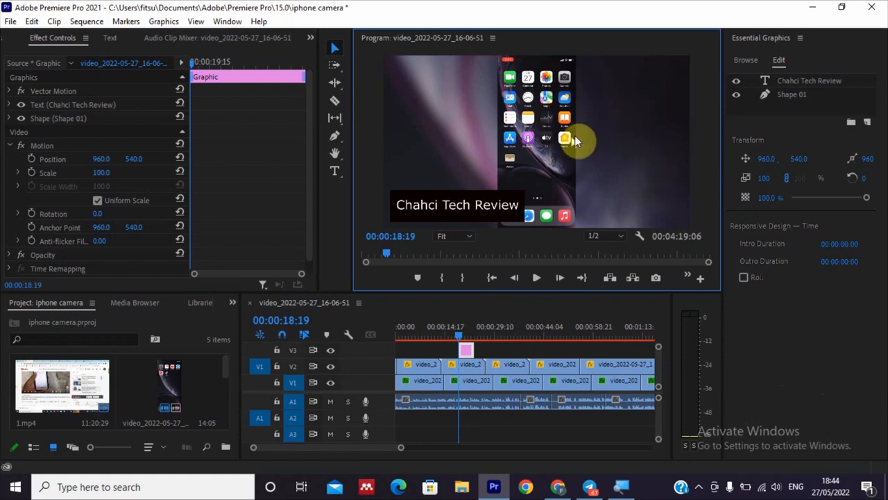
# Move the timeline playhead to 00:00:25:09 within the title graphic
pyautogui.click(459, 333)
pyautogui.moveTo(459, 333); pyautogui.dragTo(480, 333)
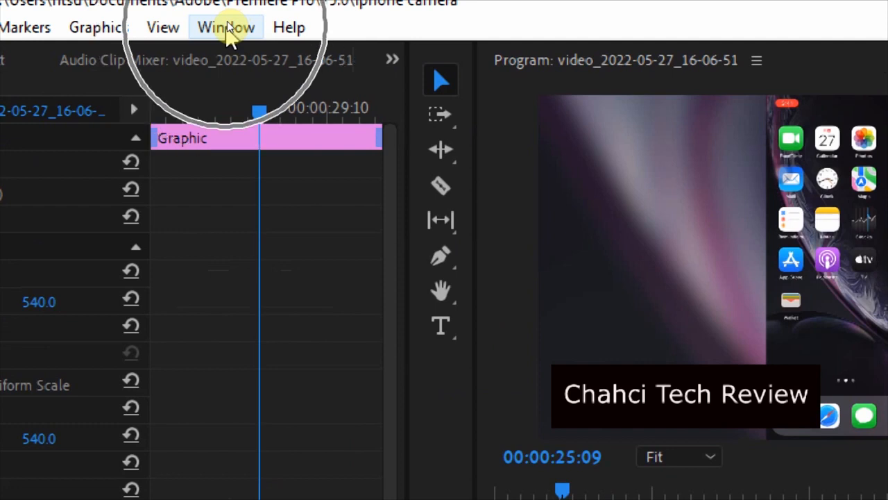
# Switch the layout to the Effects workspace
pyautogui.click(227, 29)
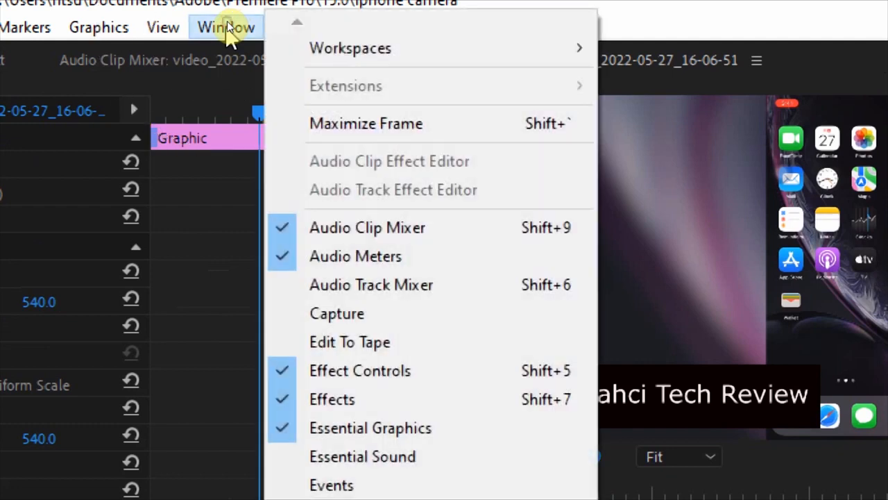
pyautogui.moveTo(494, 61)
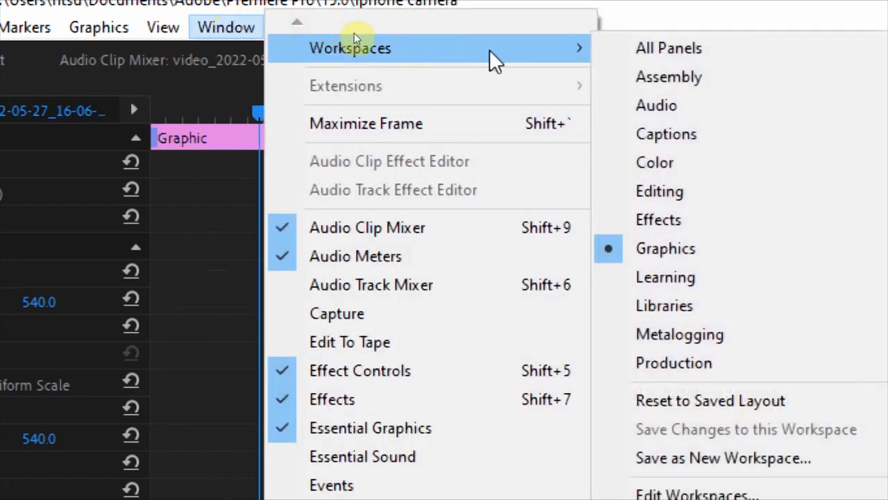
pyautogui.click(713, 216)
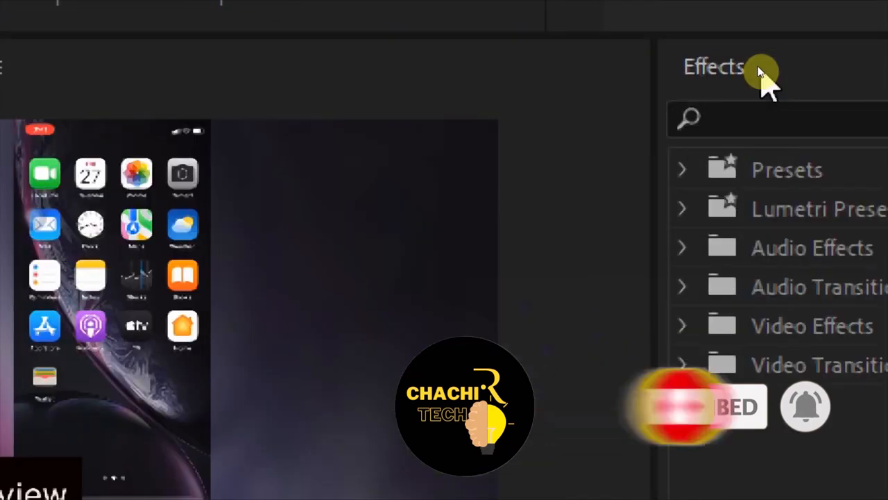
# Search the available effects for "push"
pyautogui.click(754, 66)
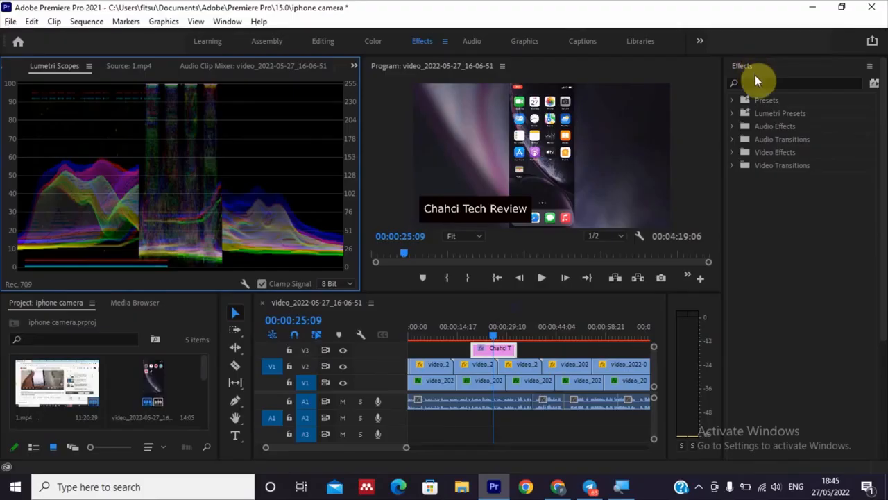
pyautogui.click(756, 111)
pyautogui.click(757, 82)
pyautogui.write('push')
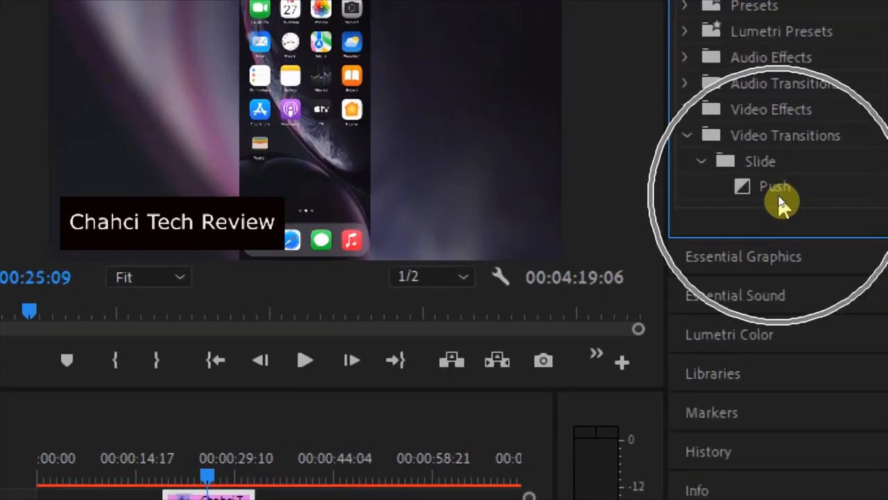
# Apply the Push video transition to both the start and the end of the title graphic clip on track V3
pyautogui.click(779, 197)
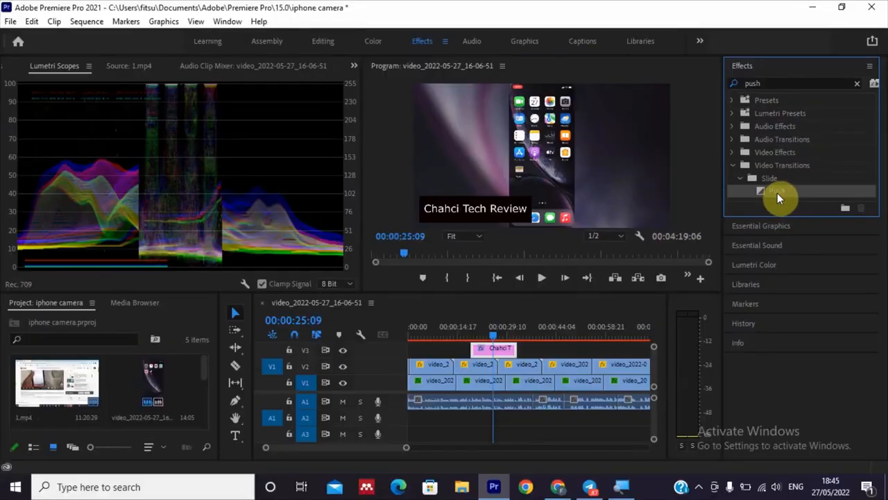
pyautogui.moveTo(778, 191); pyautogui.dragTo(476, 342)
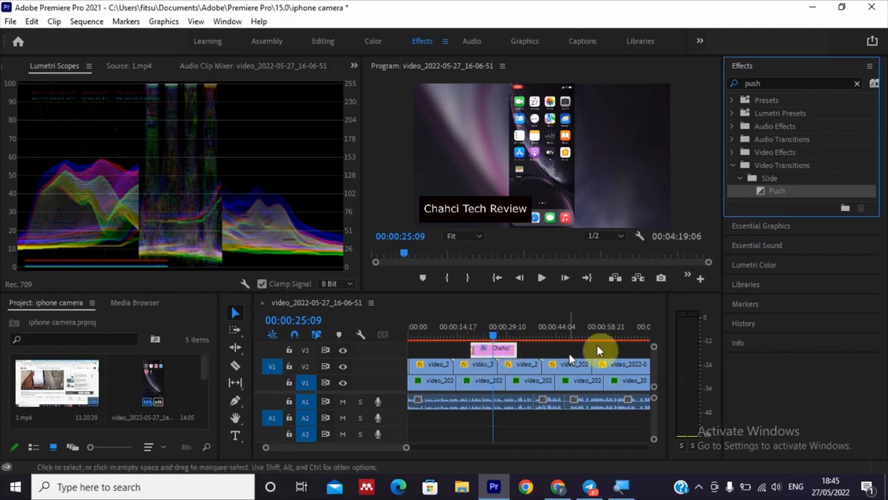
pyautogui.moveTo(776, 193); pyautogui.dragTo(517, 349)
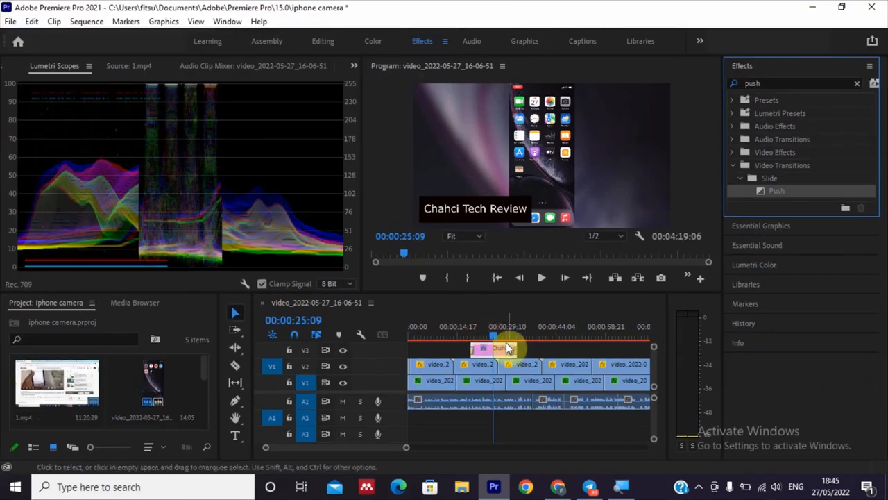
# Play the sequence from just before the title graphic, around 00:00:17:15, to preview its transitions, and stop playback past its end
pyautogui.moveTo(494, 333); pyautogui.dragTo(468, 337)
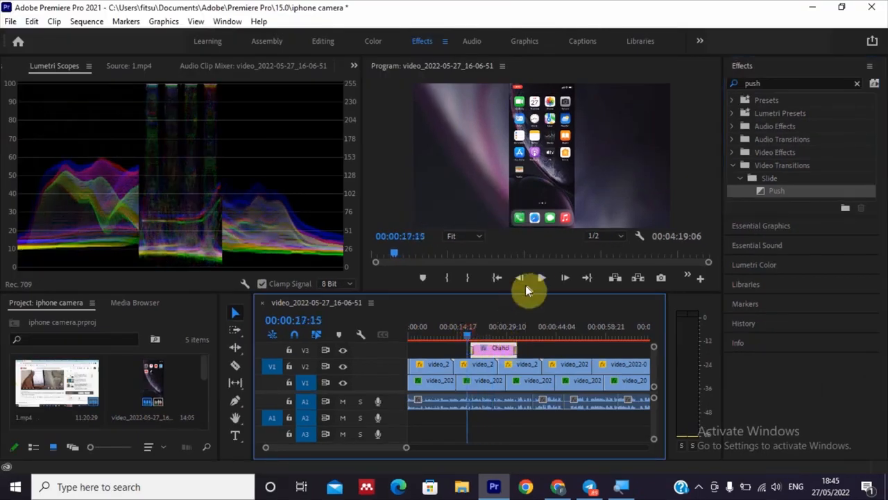
pyautogui.click(470, 338)
pyautogui.click(468, 333)
pyautogui.click(542, 277)
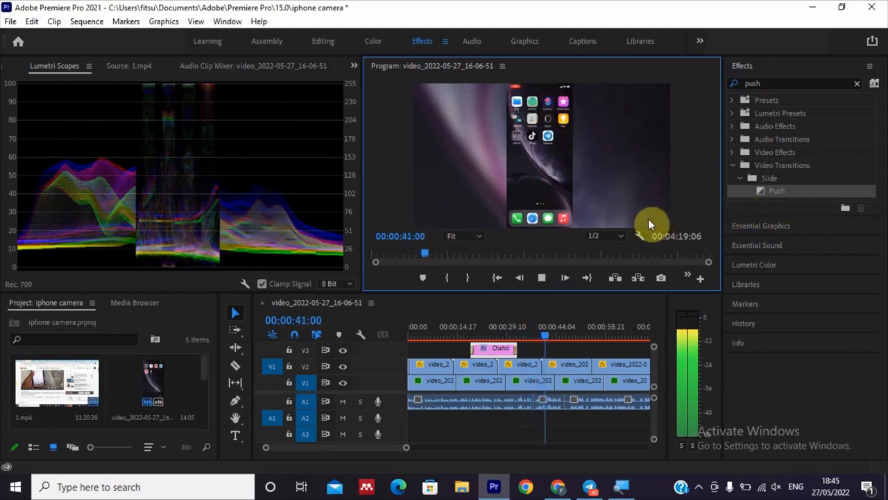
pyautogui.press('space')
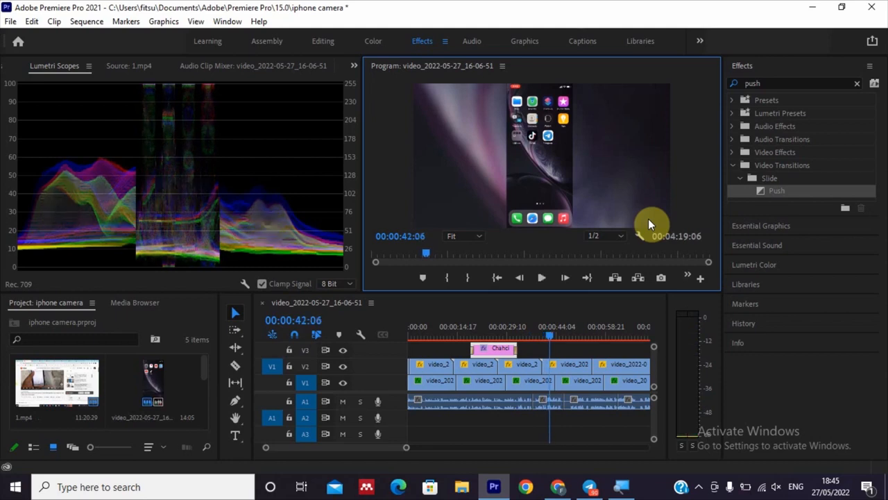